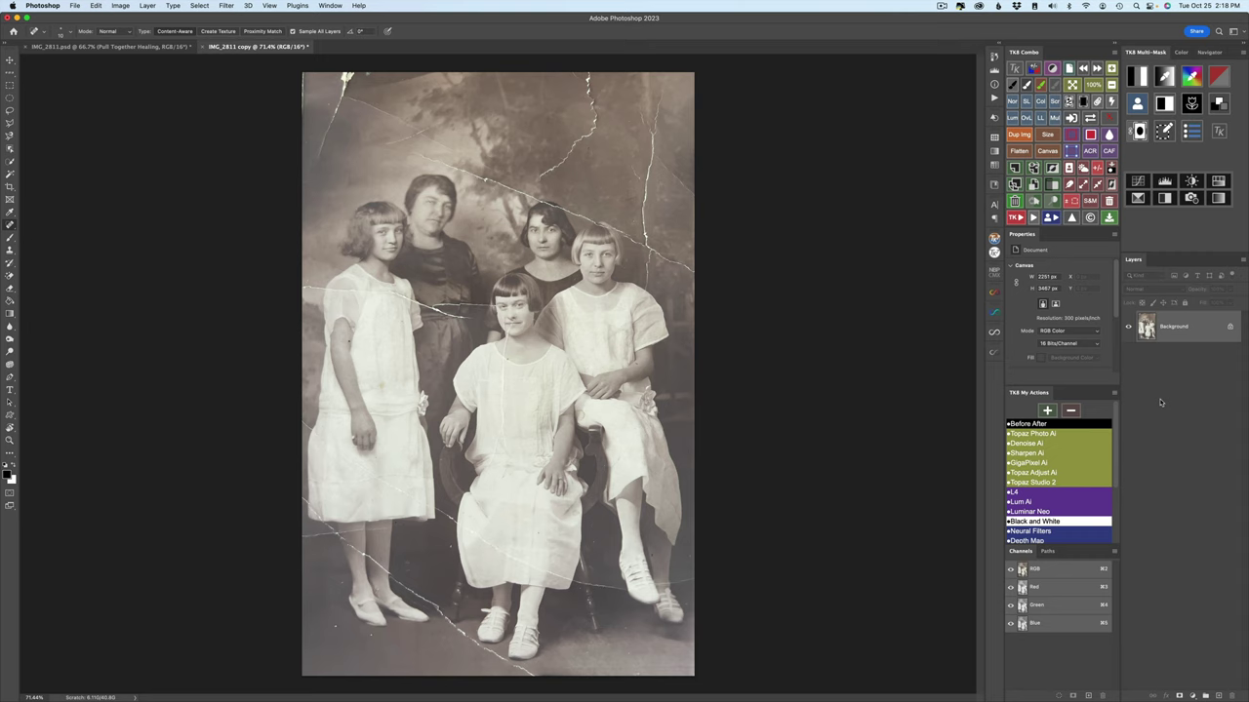
# - Open Neural Filters and read the Style Transfer, JPEG Artifacts Removal and Photo Restoration descriptions
pyautogui.click(223, 230)
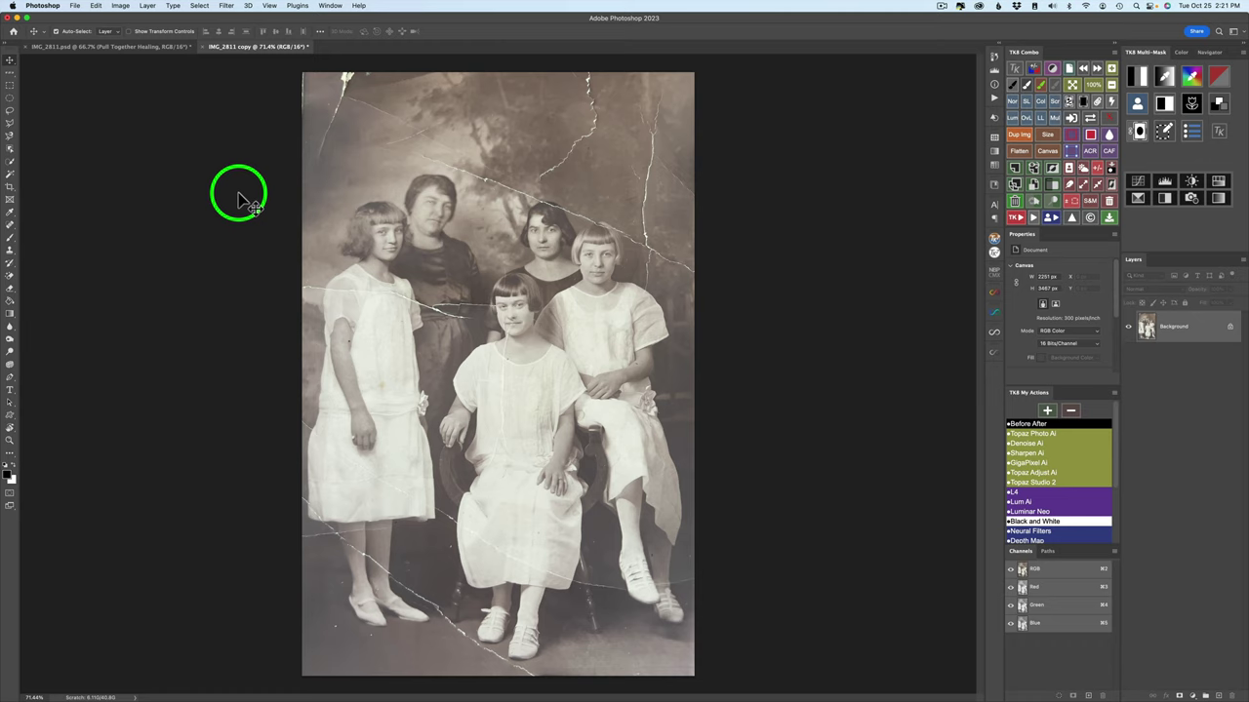
pyautogui.click(226, 7)
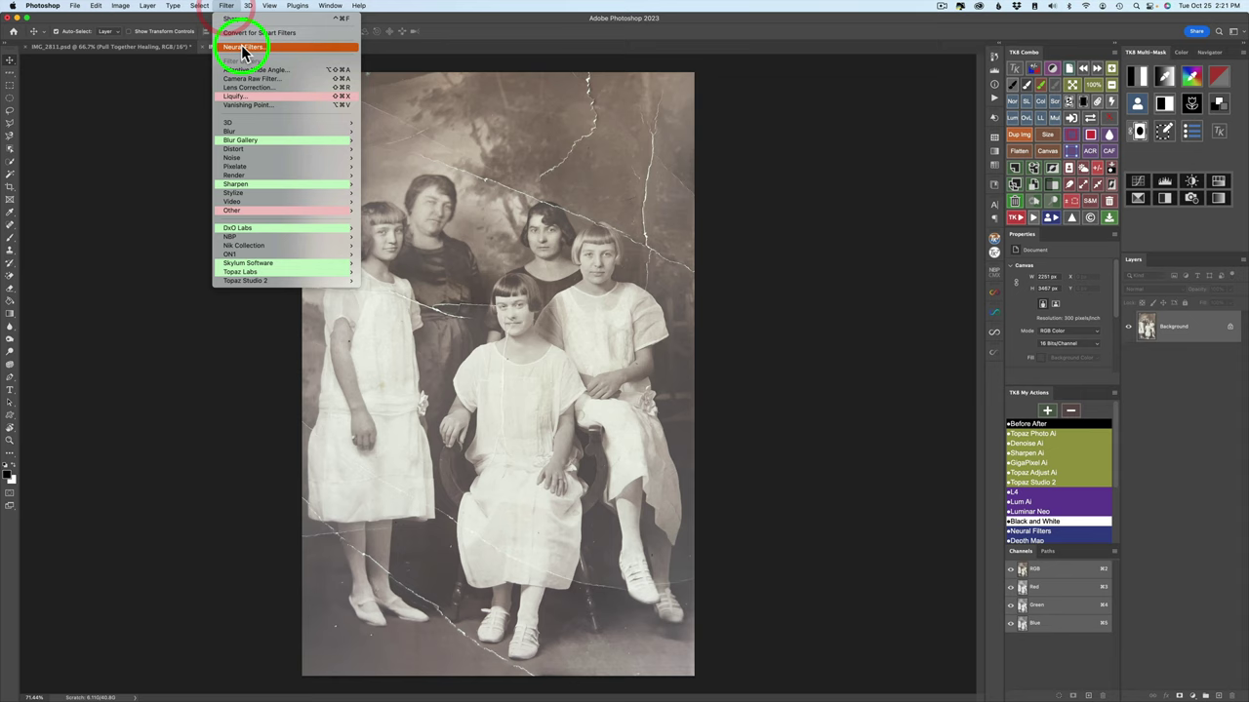
pyautogui.click(242, 46)
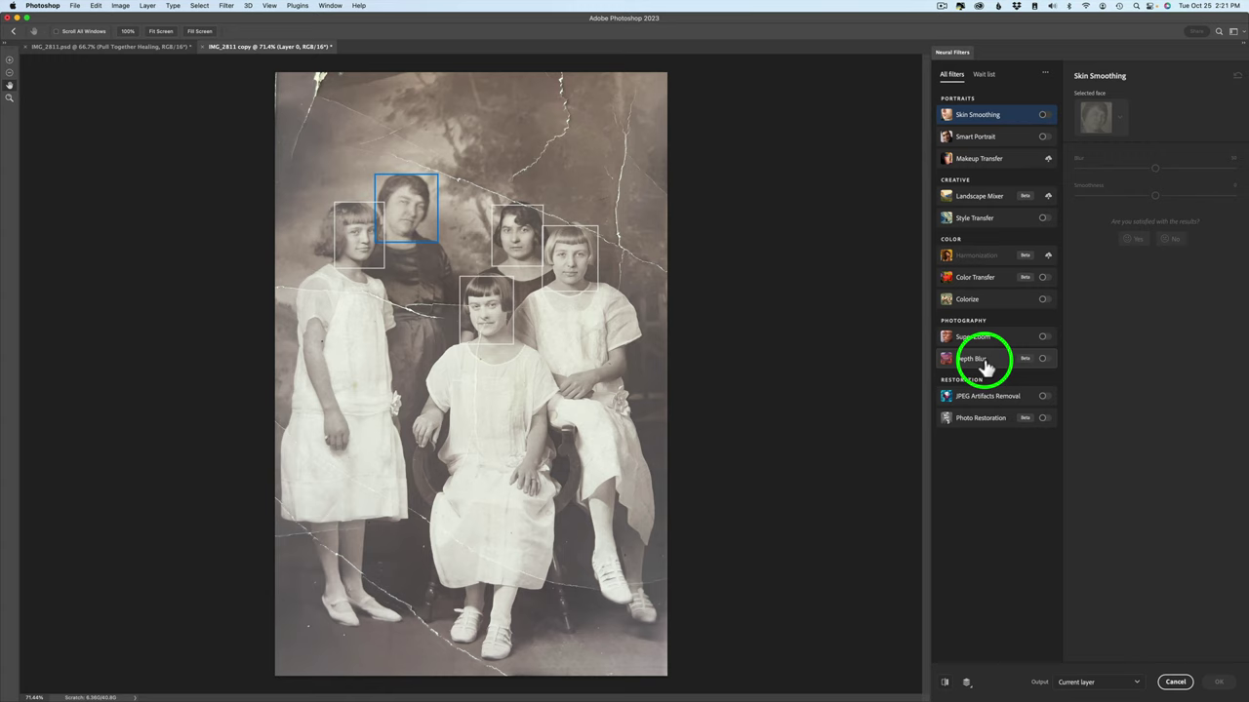
pyautogui.moveTo(987, 224)
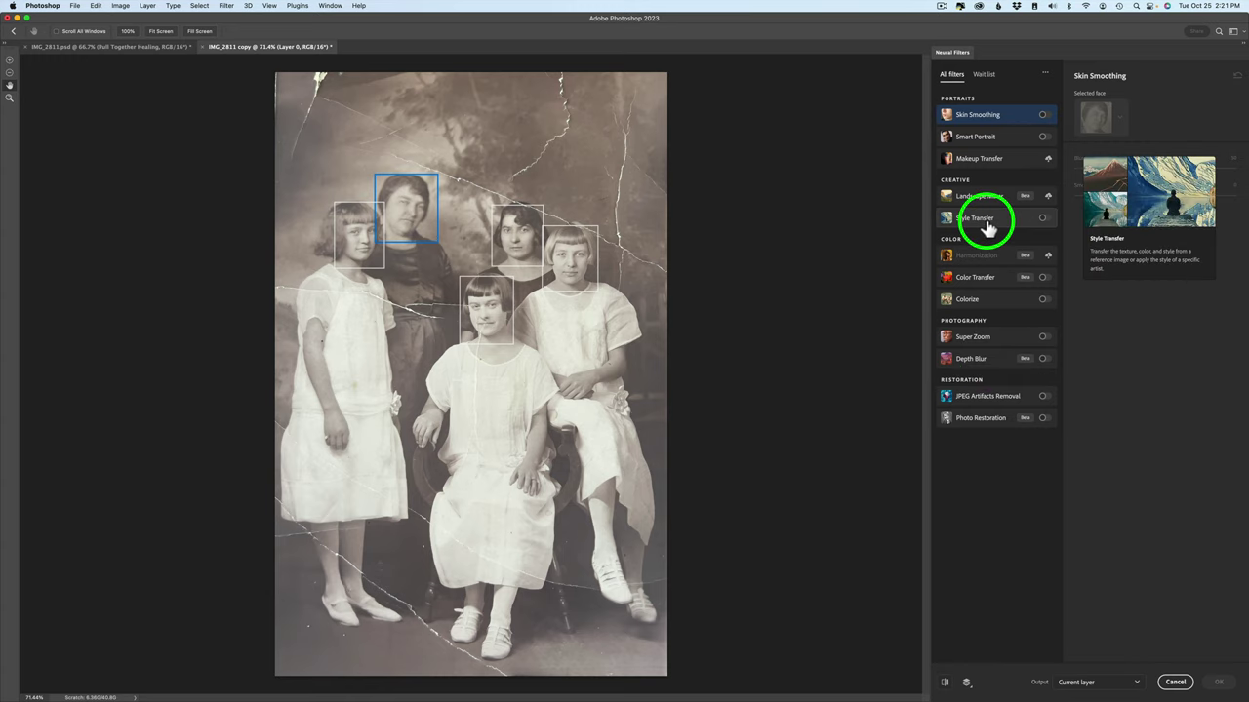
pyautogui.moveTo(967, 399)
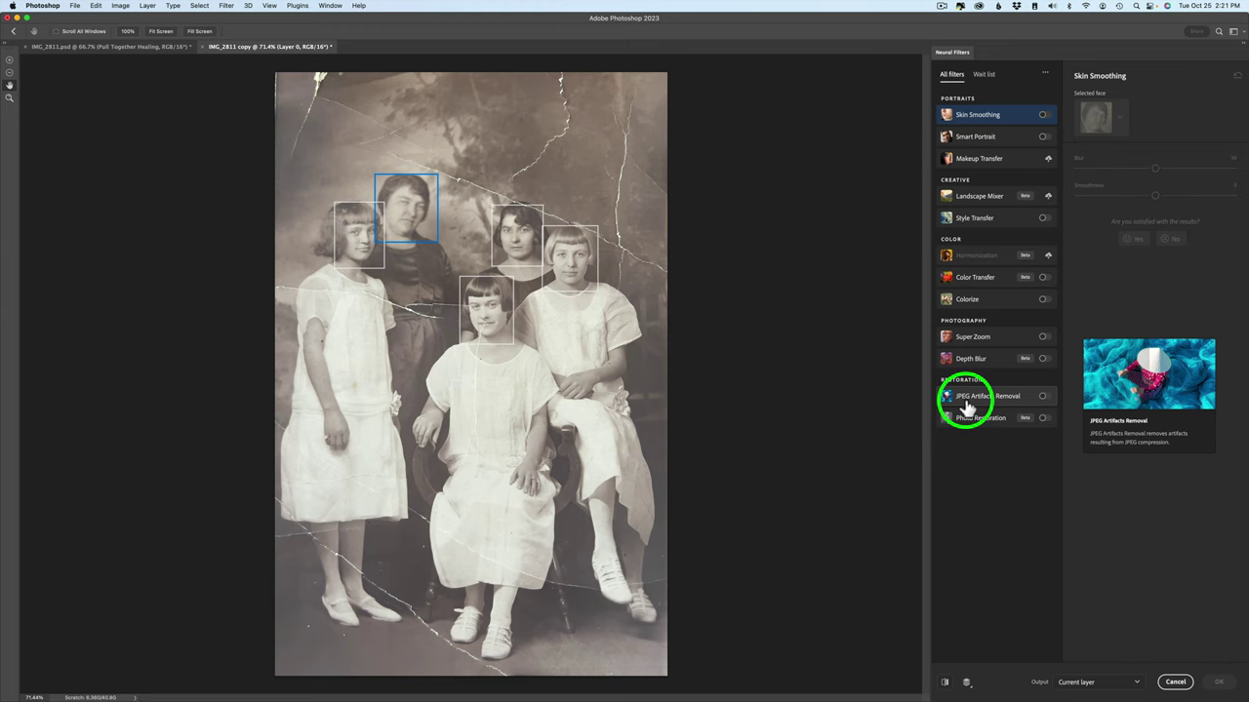
pyautogui.moveTo(975, 421)
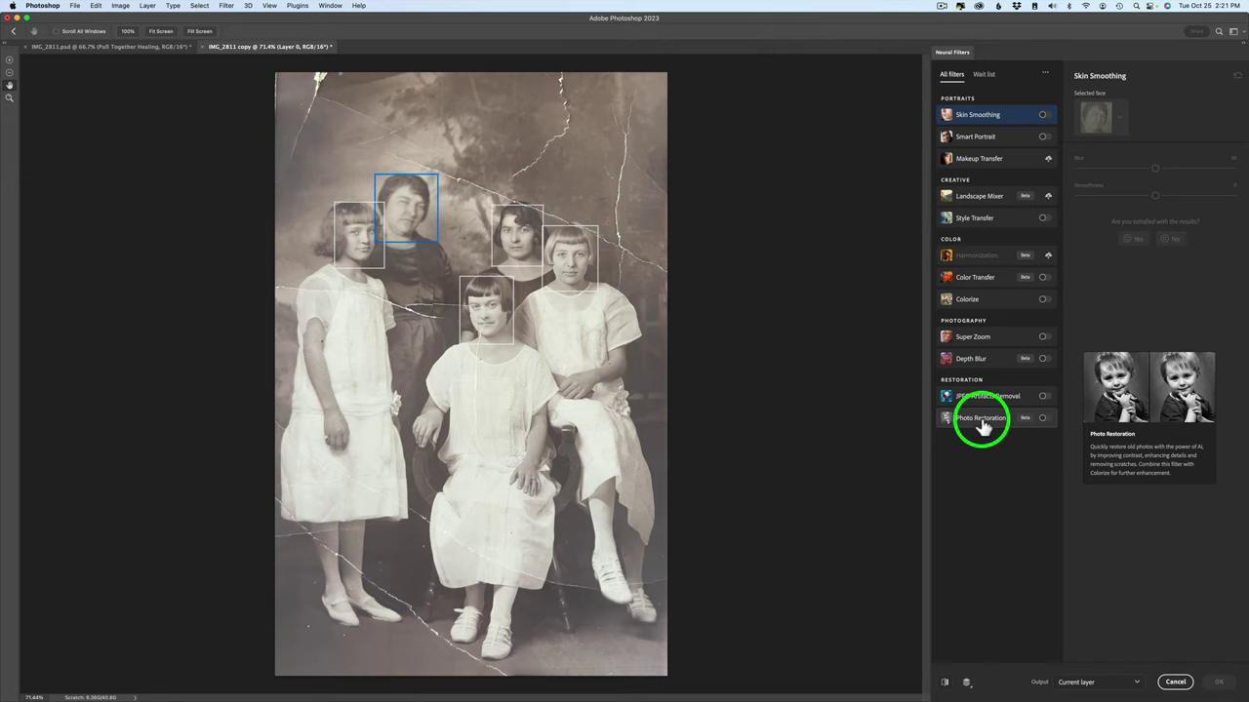
# - Enable Photo Restoration at Photo enhancement 50 and expand its Adjustments sliders
pyautogui.click(1044, 418)
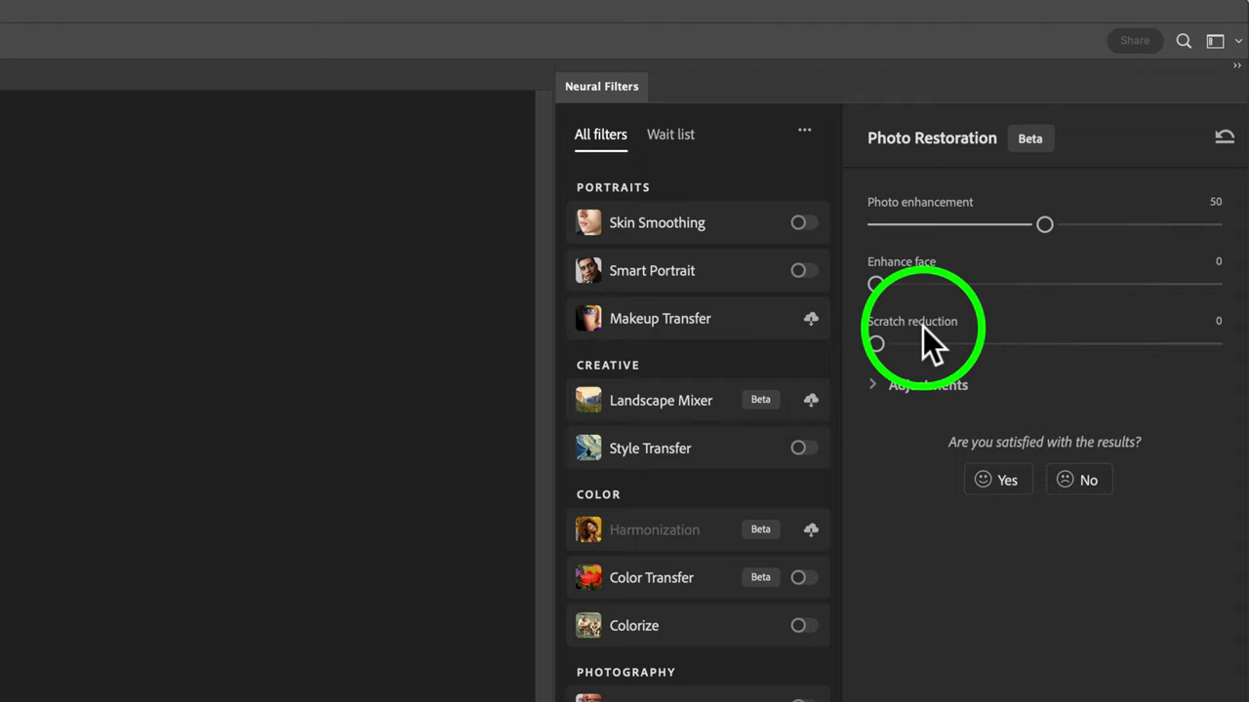
pyautogui.click(875, 388)
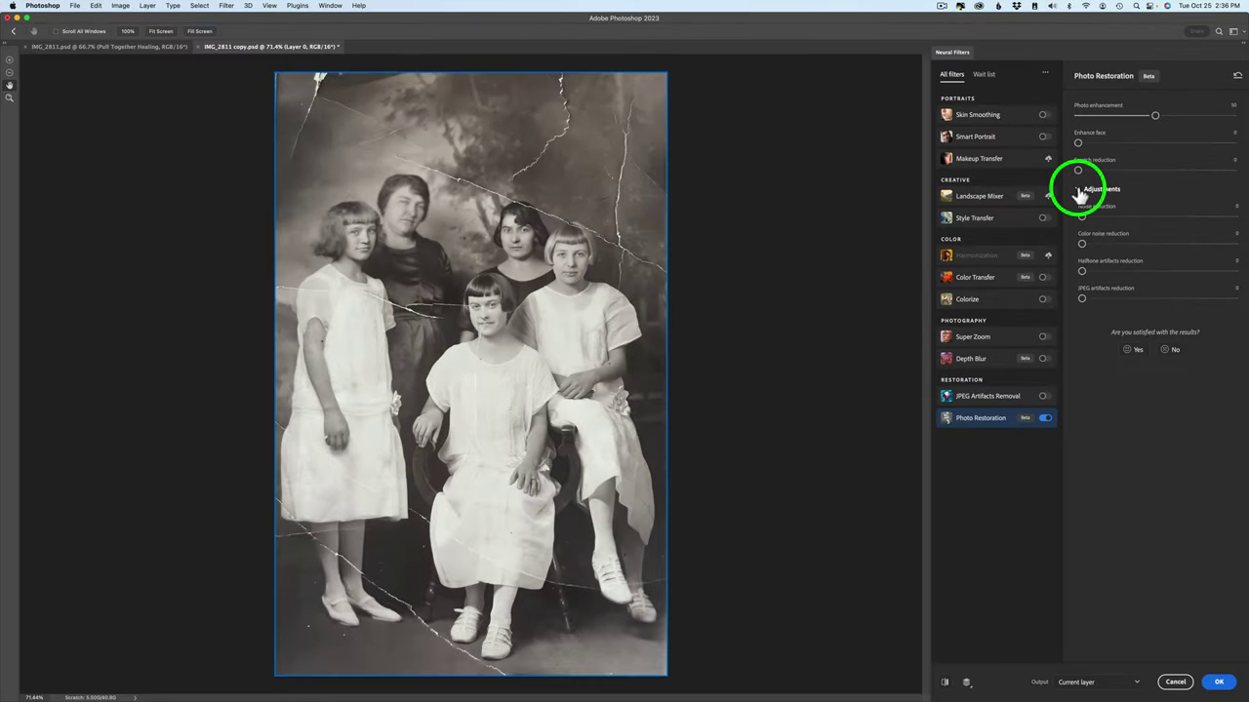
# - Collapse Adjustments, compare with the original, and settle Photo enhancement at 76 after trying 90 and 100
pyautogui.click(1079, 194)
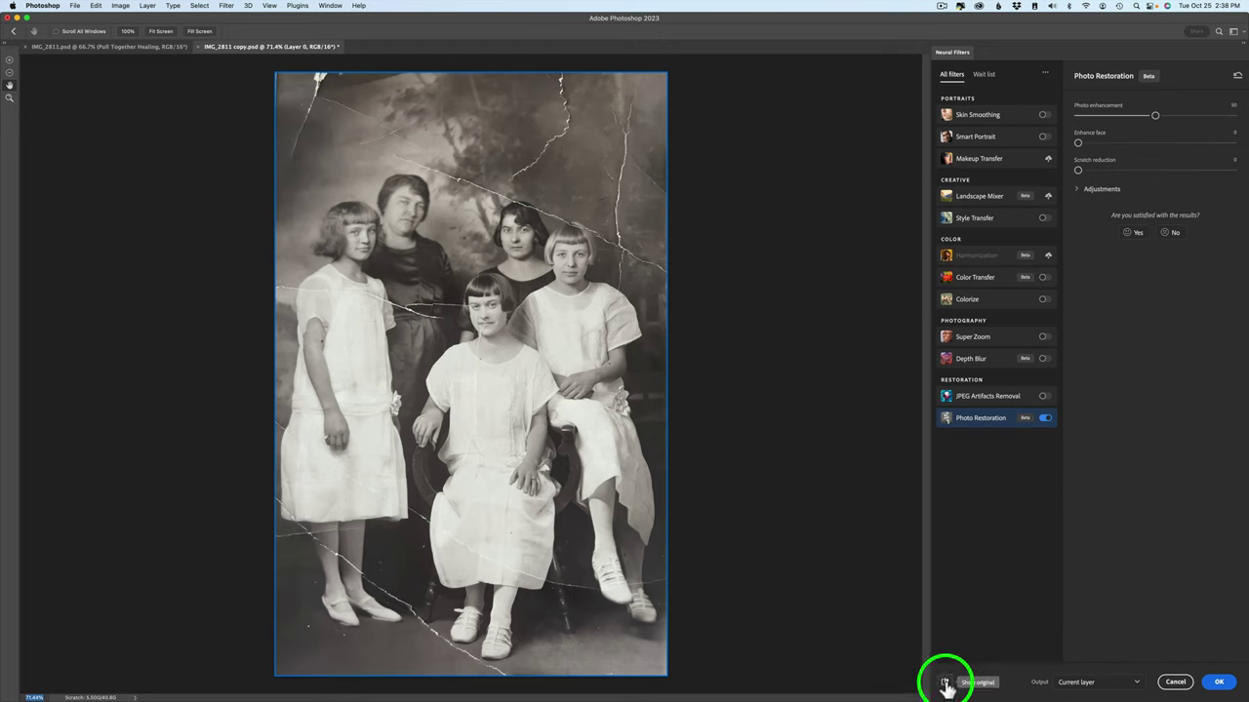
pyautogui.click(945, 685)
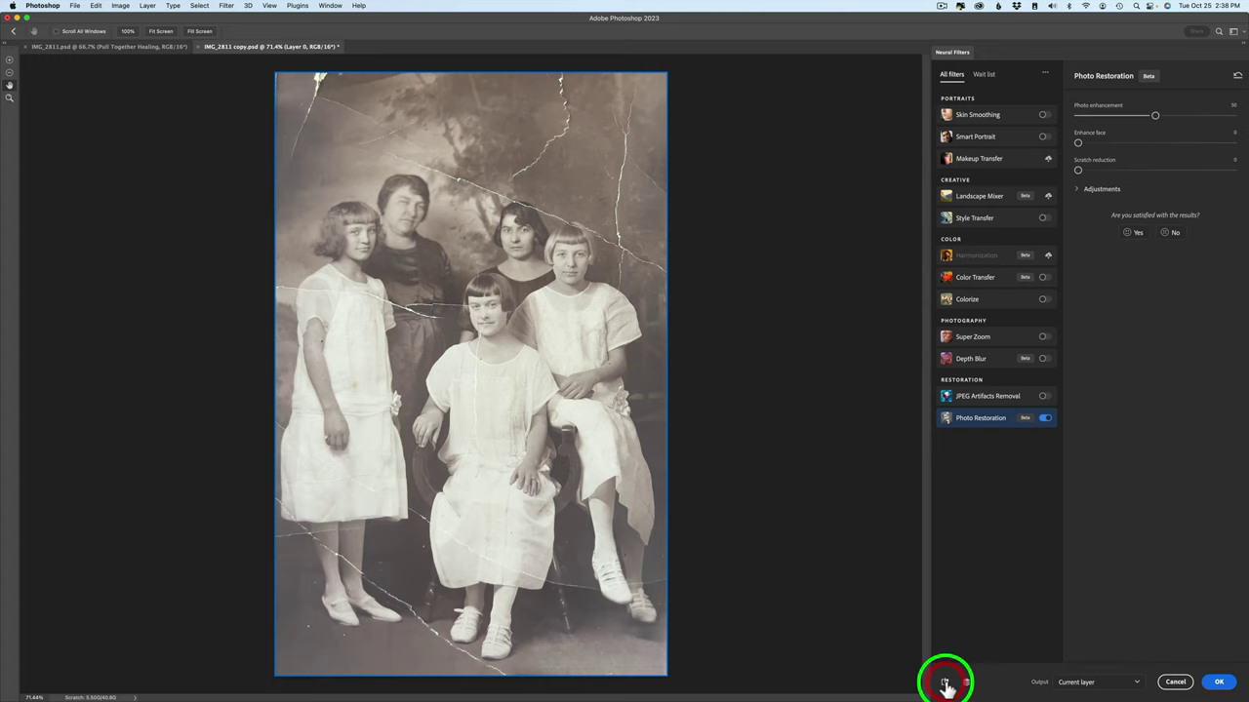
pyautogui.click(944, 685)
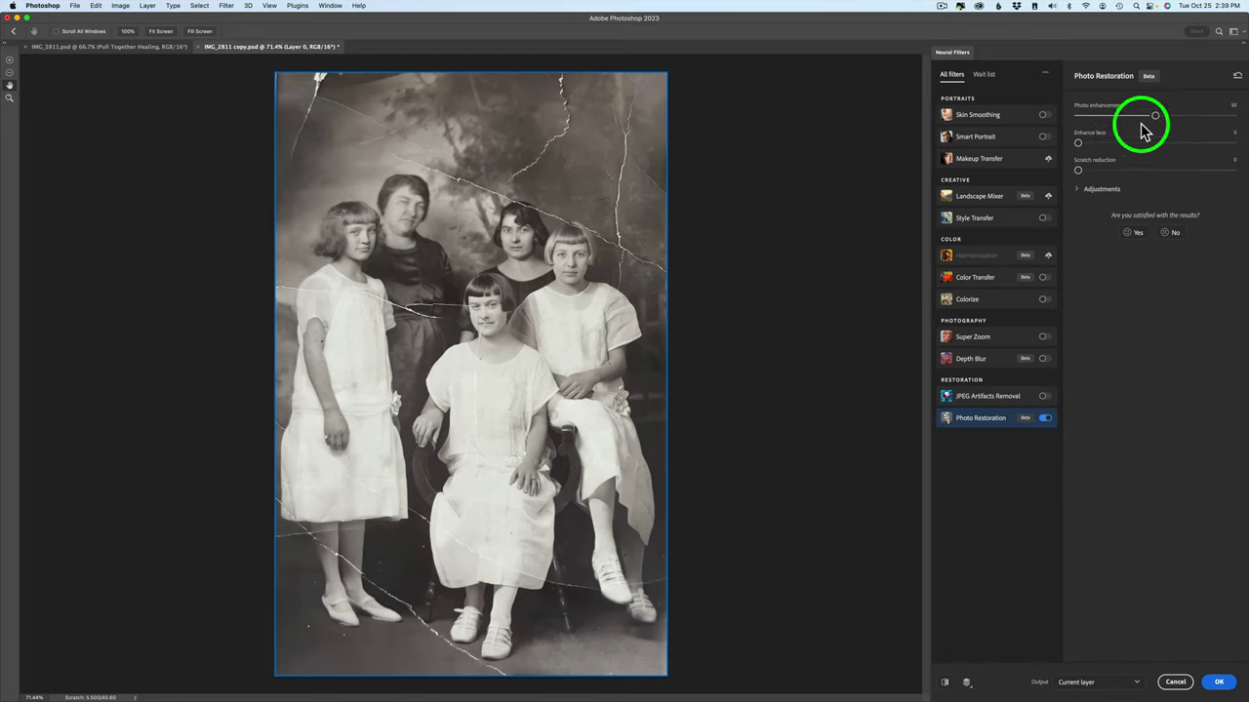
pyautogui.click(1201, 115)
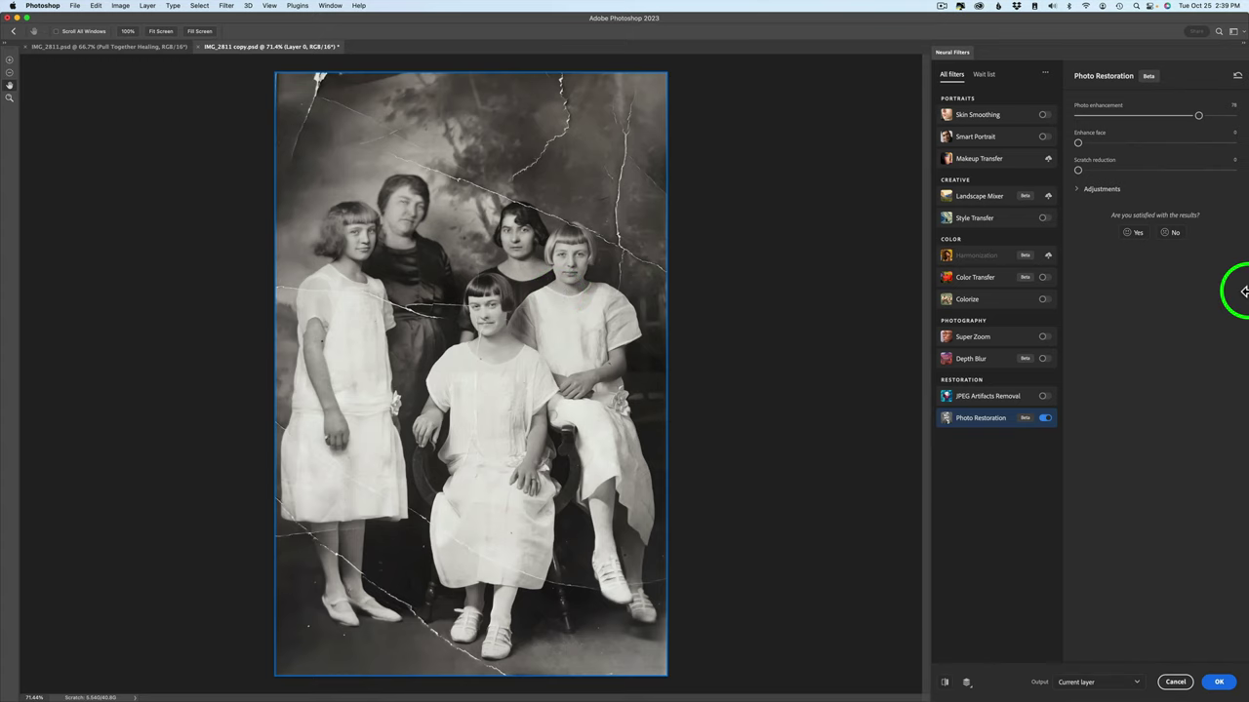
pyautogui.click(1219, 116)
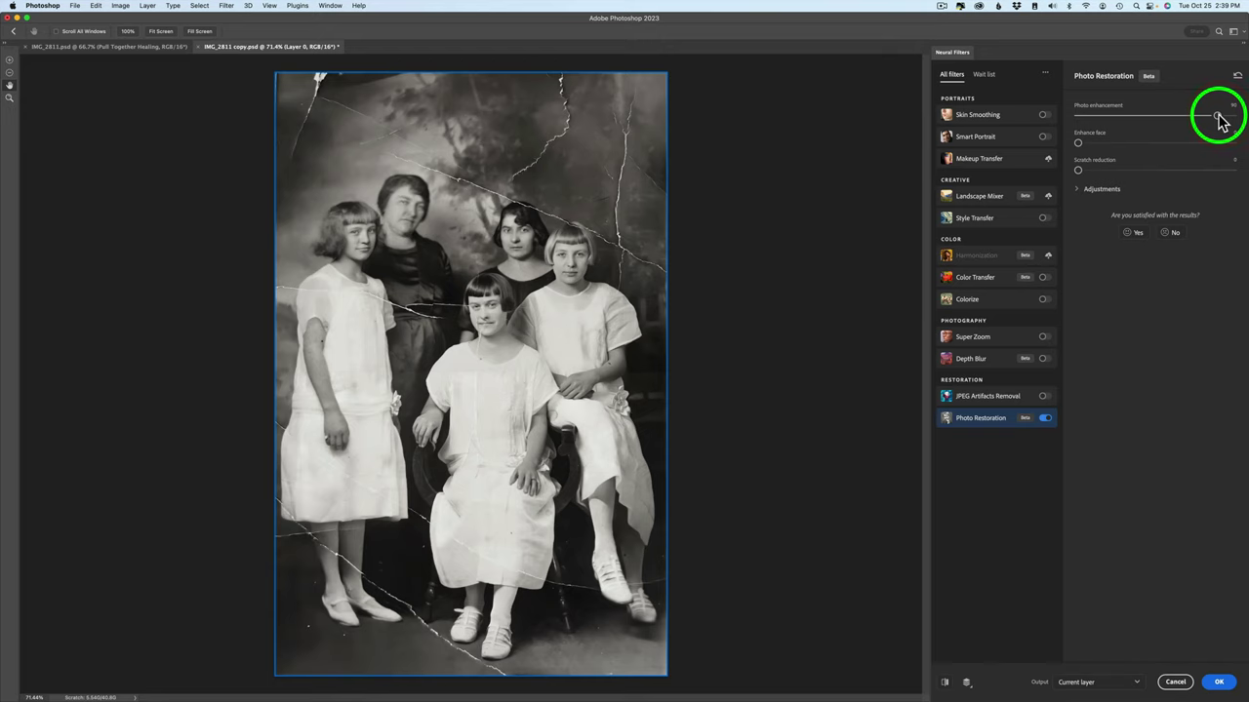
pyautogui.moveTo(1220, 116); pyautogui.dragTo(1232, 115)
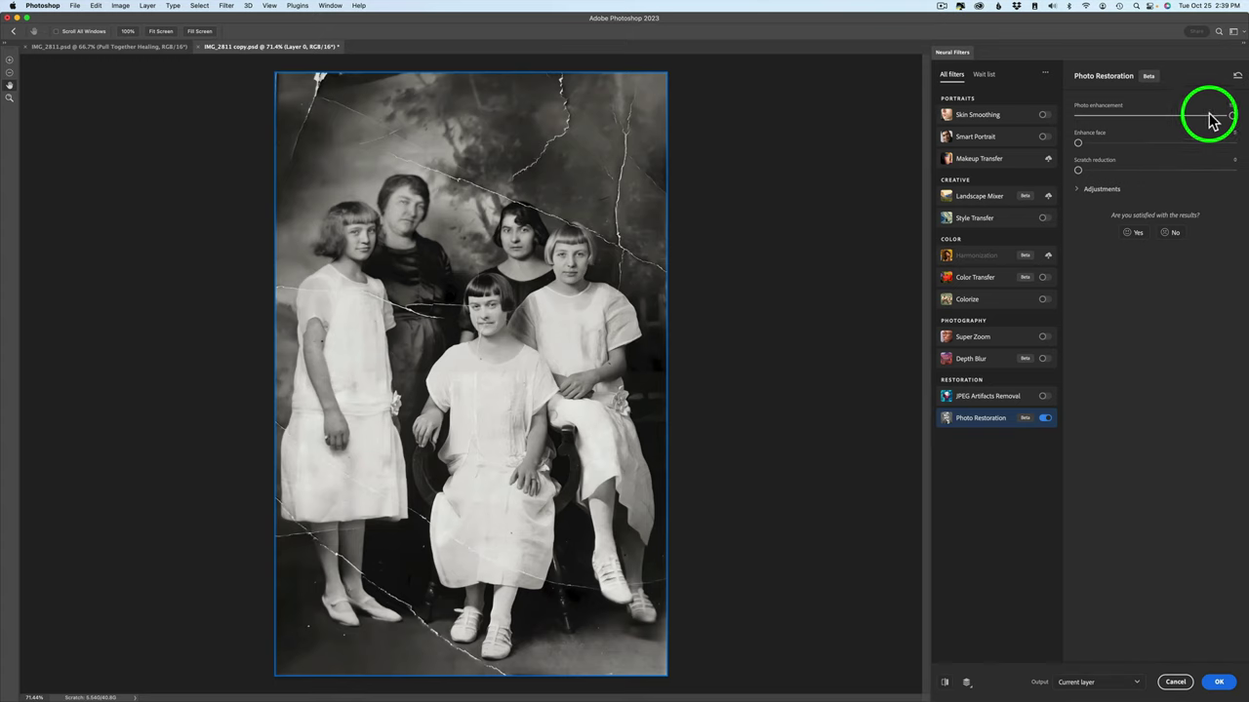
pyautogui.click(1197, 115)
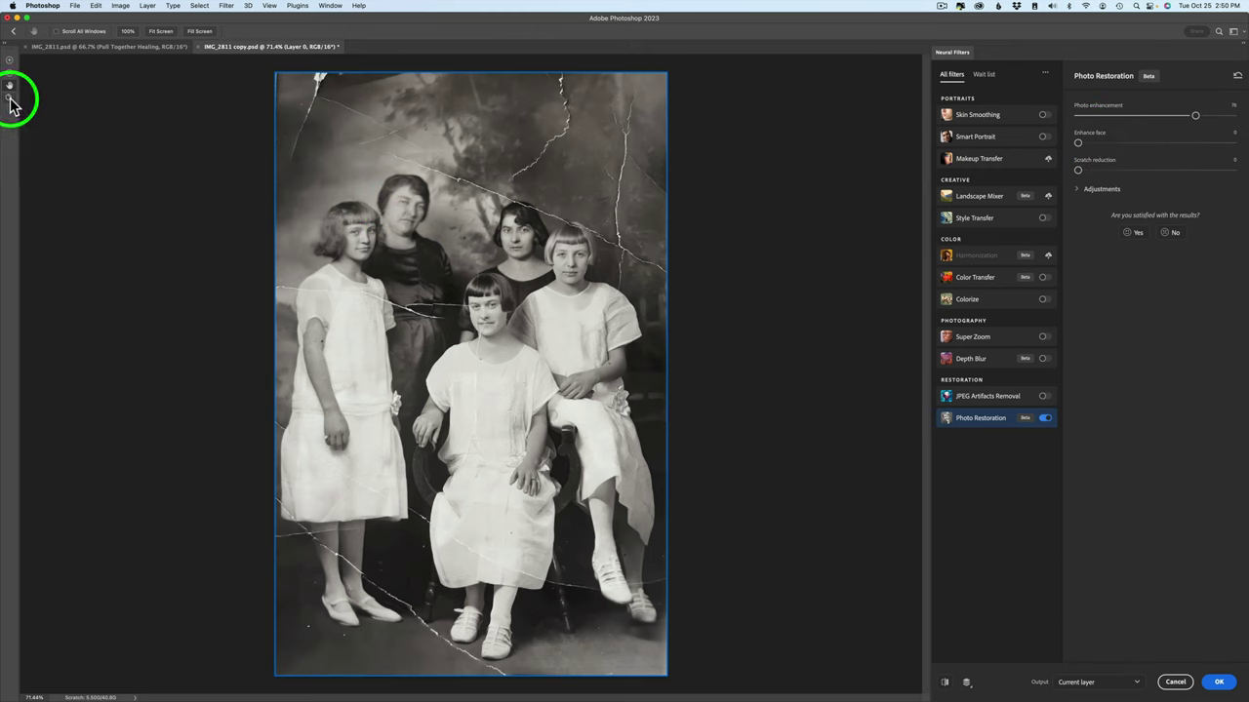
# - Zoom in on the women's faces and set Enhance face to about 45
pyautogui.click(10, 98)
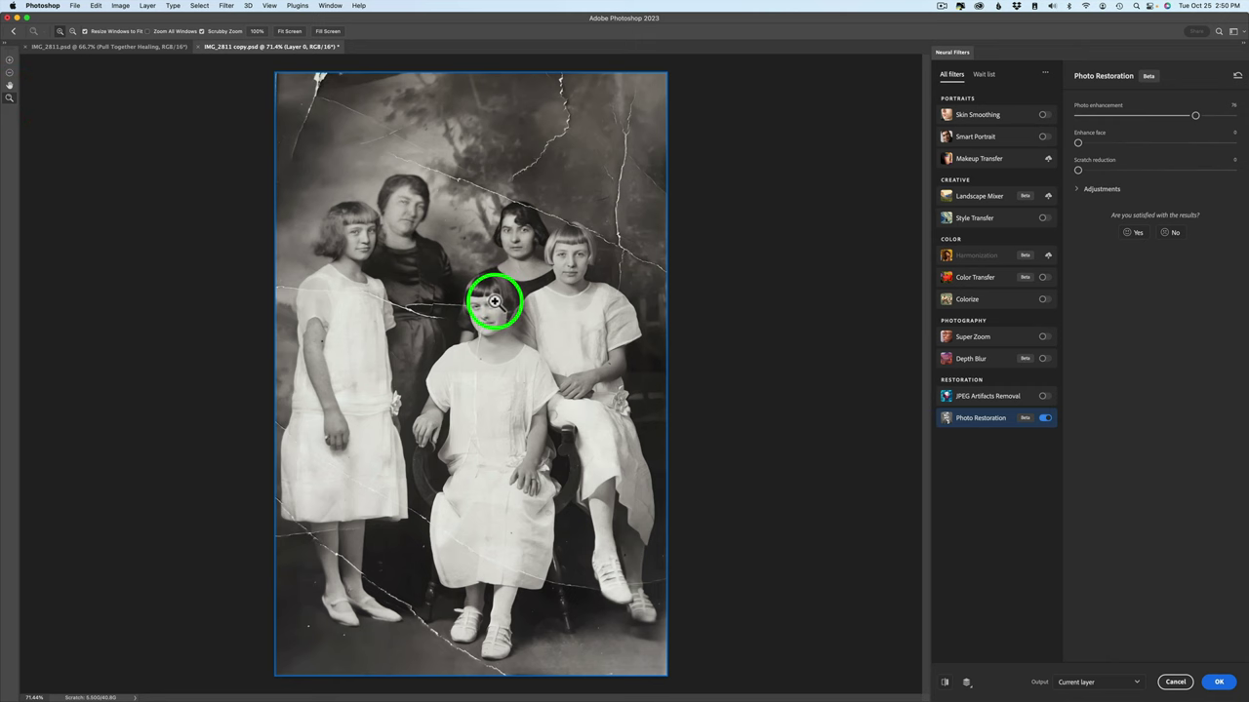
pyautogui.moveTo(495, 301); pyautogui.dragTo(552, 315)
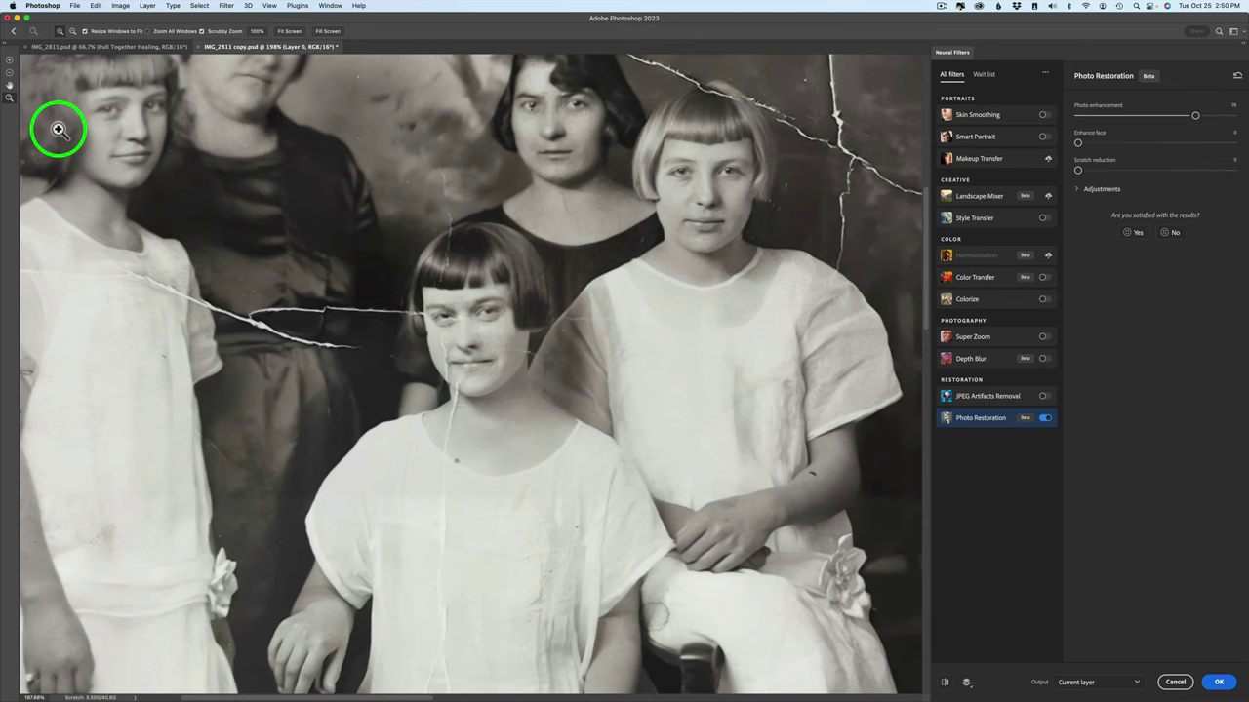
pyautogui.click(8, 86)
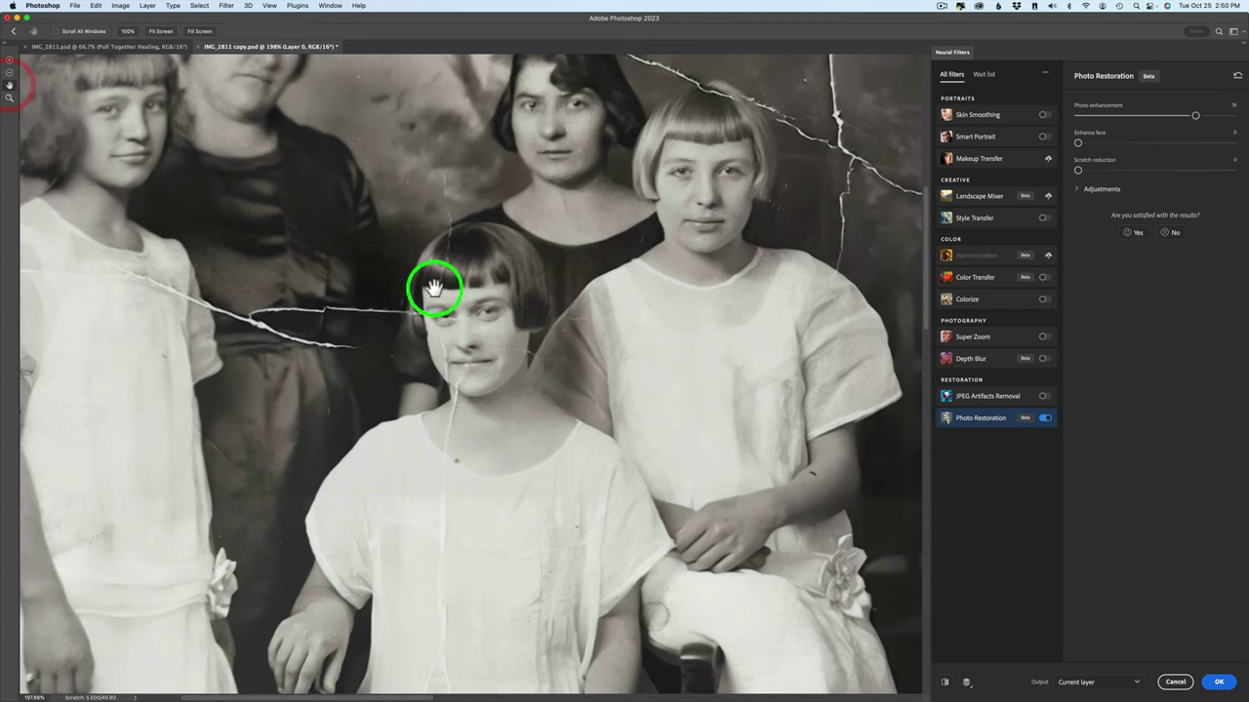
pyautogui.moveTo(432, 282); pyautogui.dragTo(474, 423)
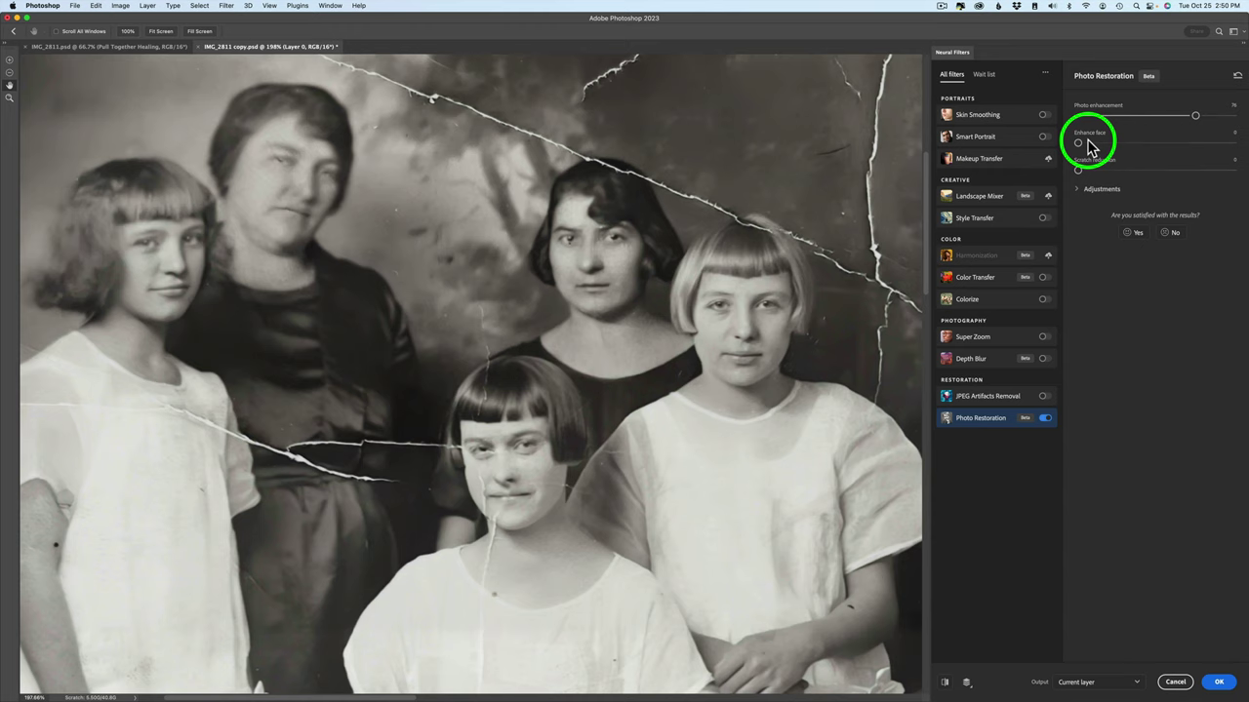
pyautogui.moveTo(1079, 142); pyautogui.dragTo(1135, 146)
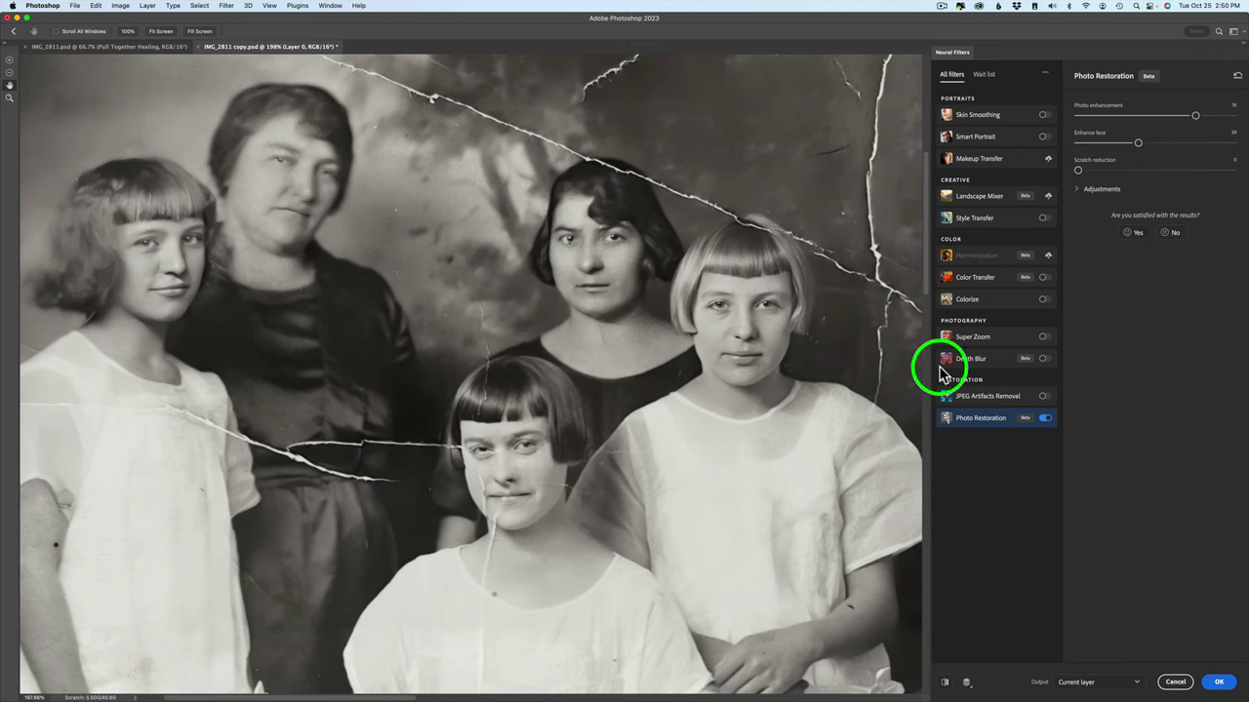
pyautogui.moveTo(1142, 146); pyautogui.dragTo(1067, 142)
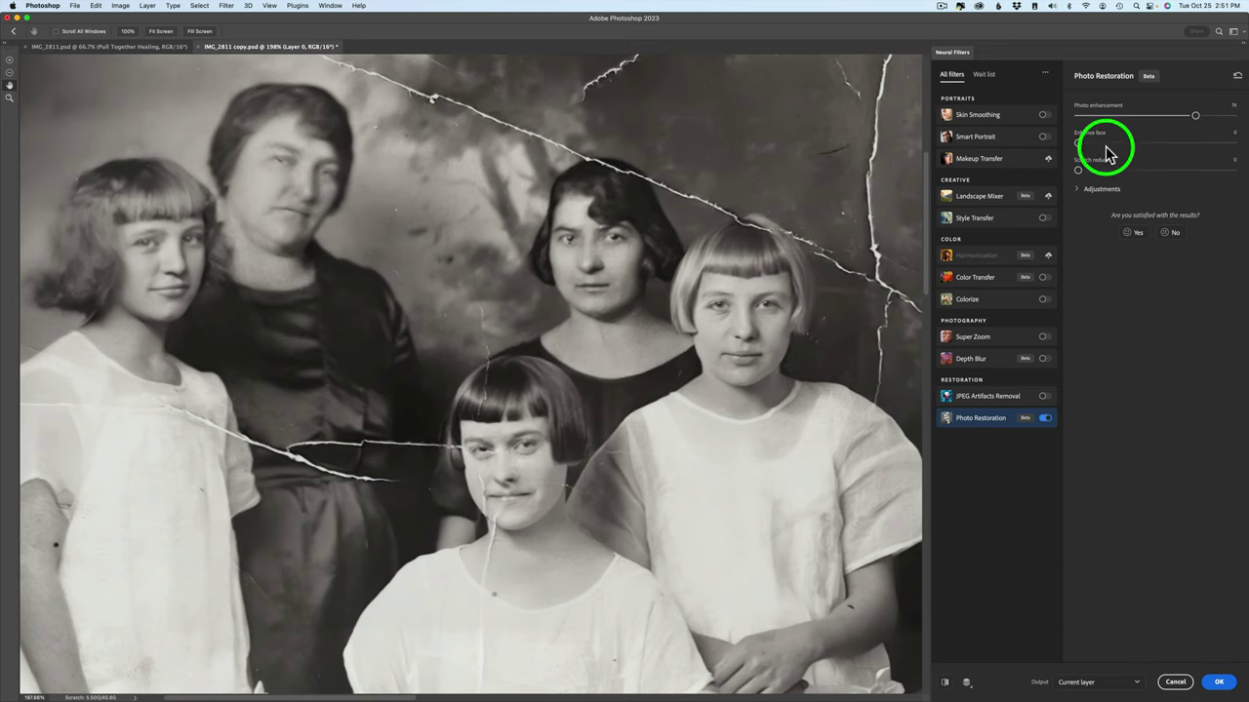
pyautogui.moveTo(1079, 142); pyautogui.dragTo(1137, 148)
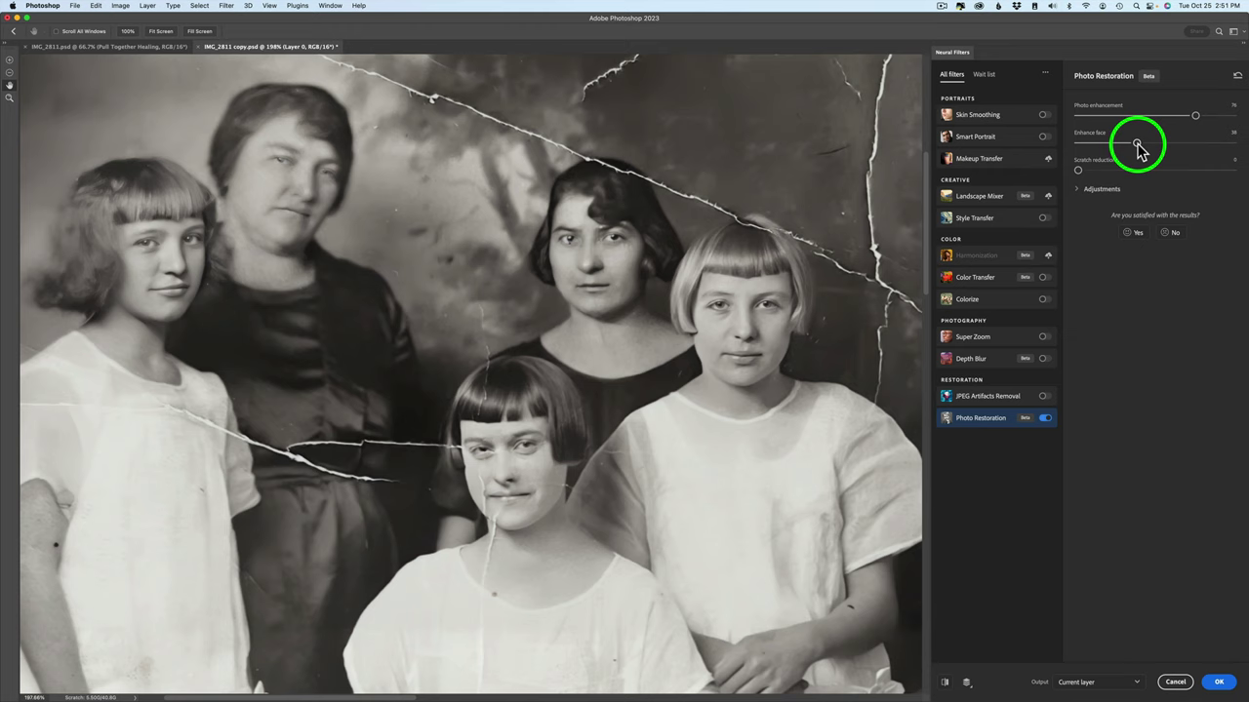
pyautogui.moveTo(1138, 144); pyautogui.dragTo(1237, 146)
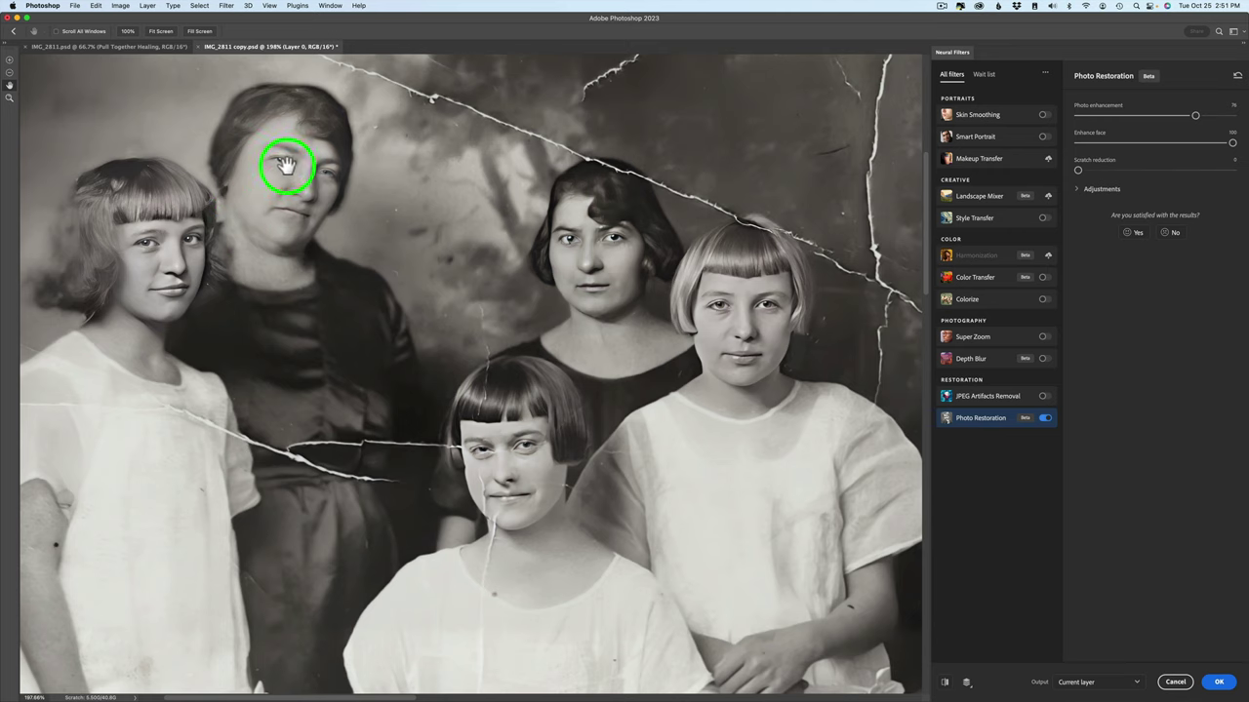
pyautogui.click(1128, 146)
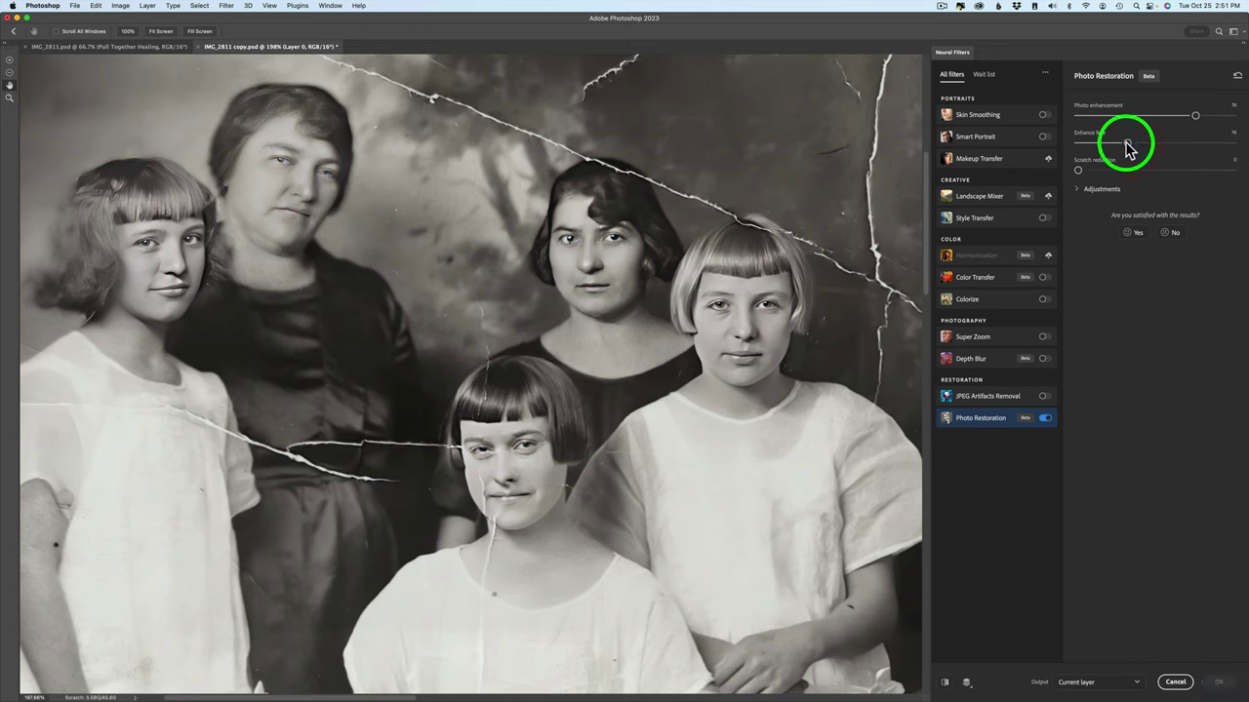
pyautogui.moveTo(1130, 146); pyautogui.dragTo(1158, 146)
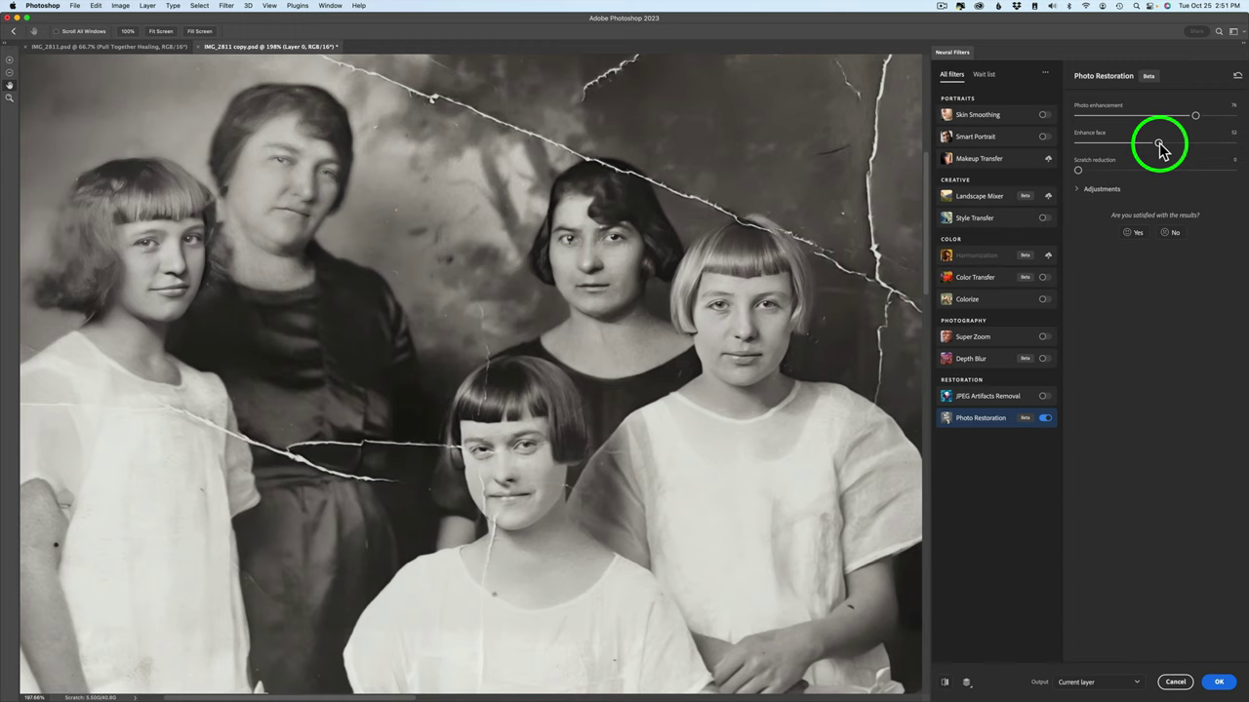
pyautogui.moveTo(1159, 146); pyautogui.dragTo(1147, 144)
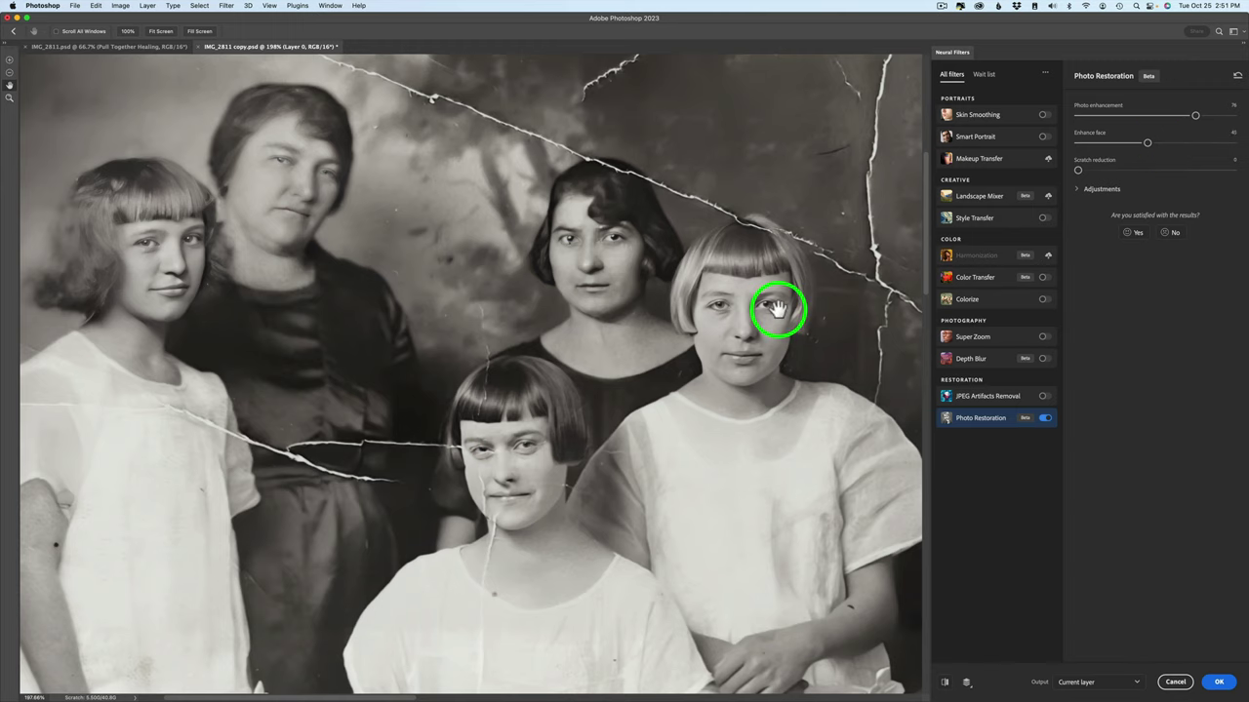
# - Compare the restoration with the original, then zoom out to 66.7% to see the whole photo
pyautogui.click(945, 683)
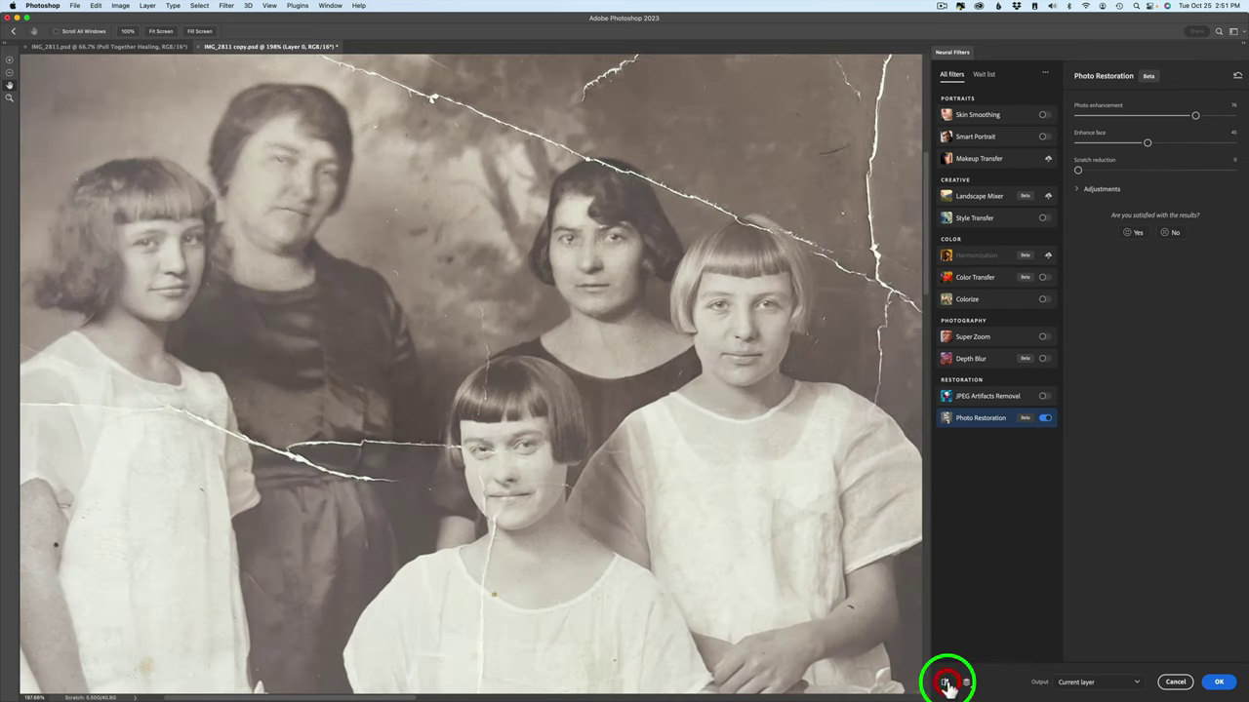
pyautogui.click(945, 683)
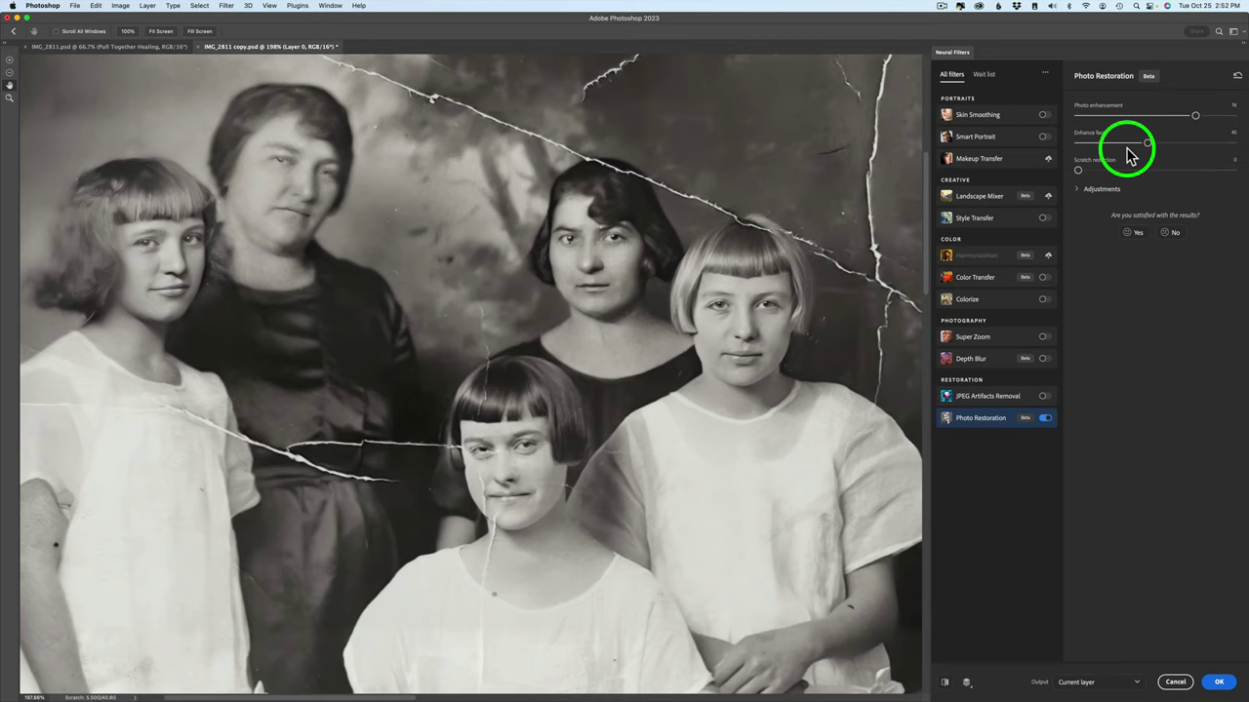
pyautogui.click(9, 98)
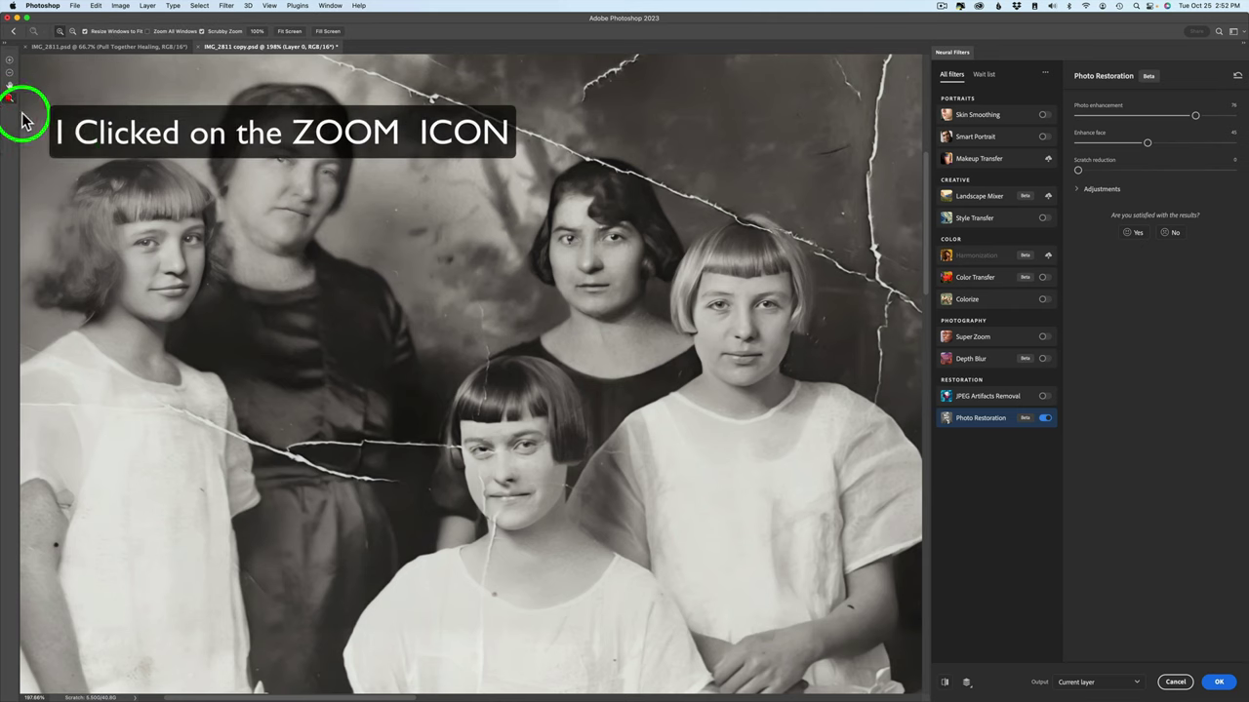
pyautogui.keyDown('alt'); pyautogui.click(534, 342); pyautogui.keyUp('alt')
pyautogui.keyDown('alt'); pyautogui.click(534, 342); pyautogui.keyUp('alt')
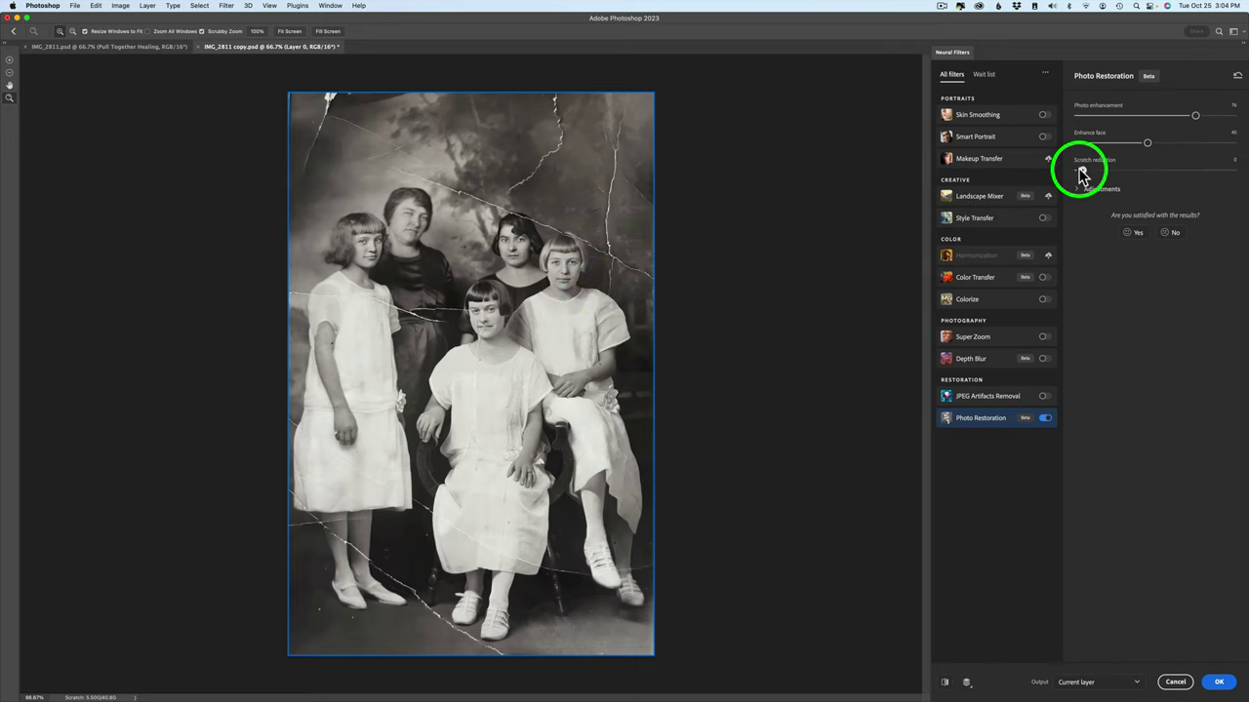
# - Raise Scratch reduction to about 15, zooming in on the seated girl's face
pyautogui.moveTo(1081, 172); pyautogui.dragTo(1117, 174)
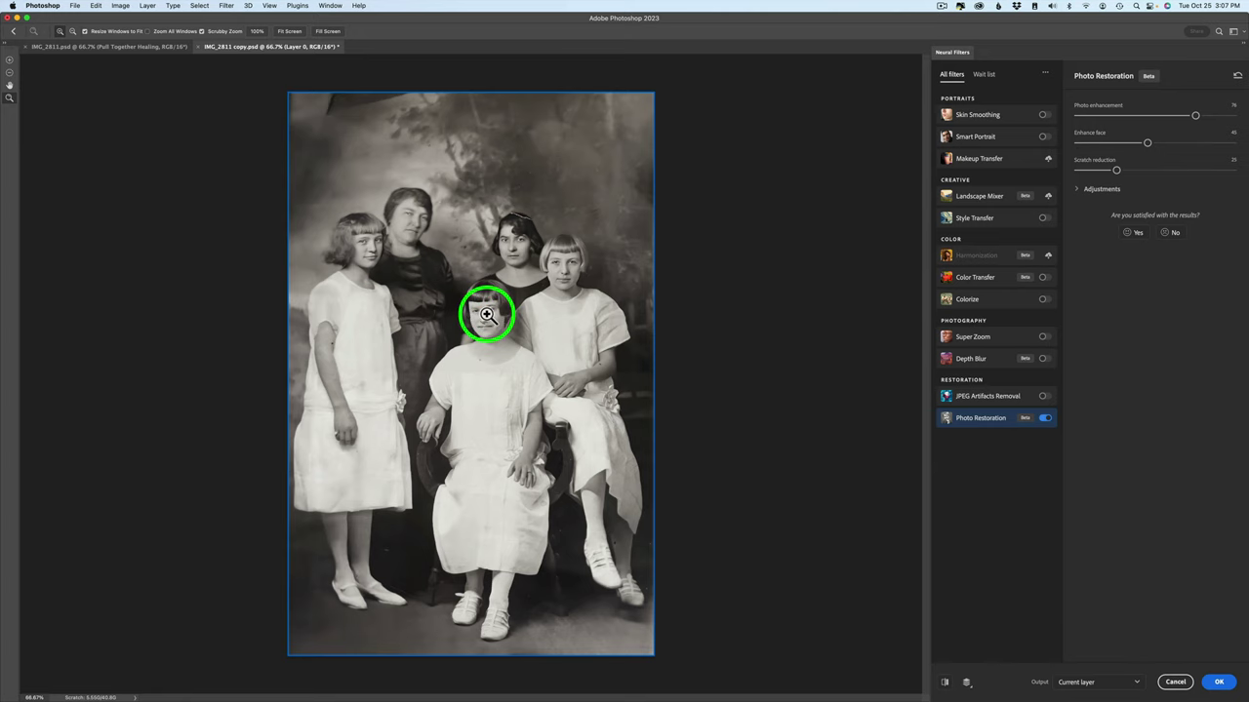
pyautogui.click(487, 314)
pyautogui.click(483, 315)
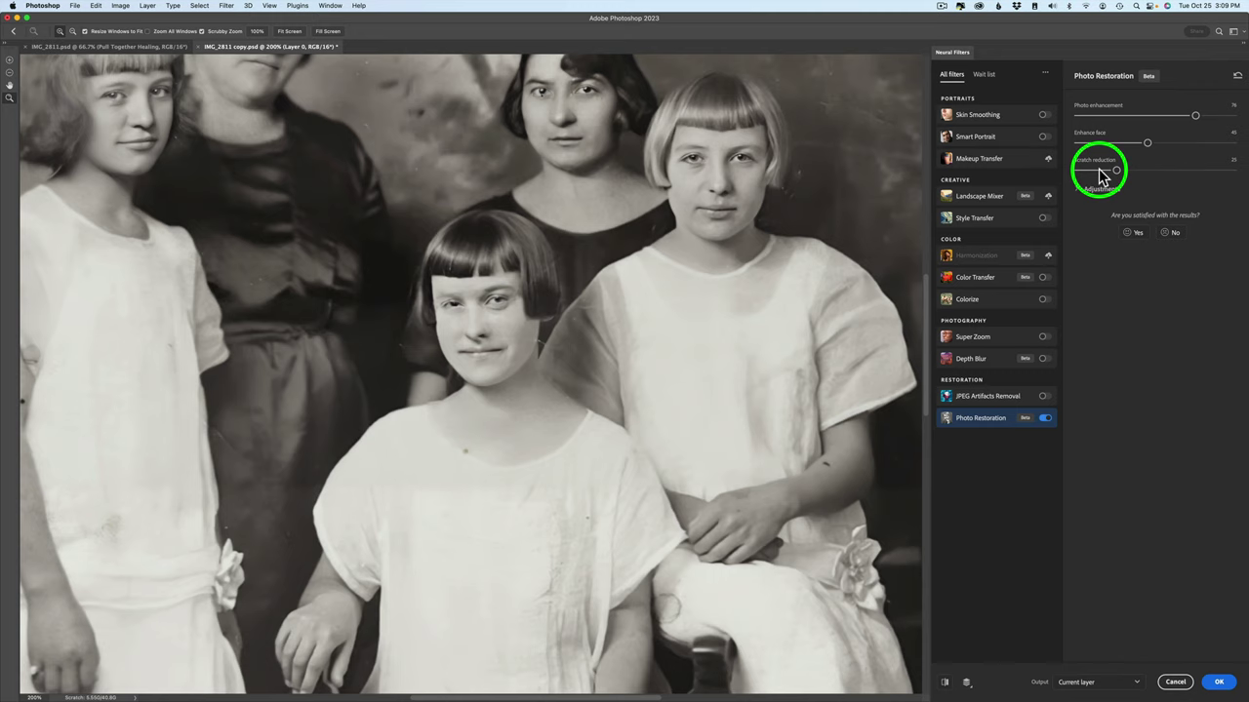
pyautogui.click(1096, 172)
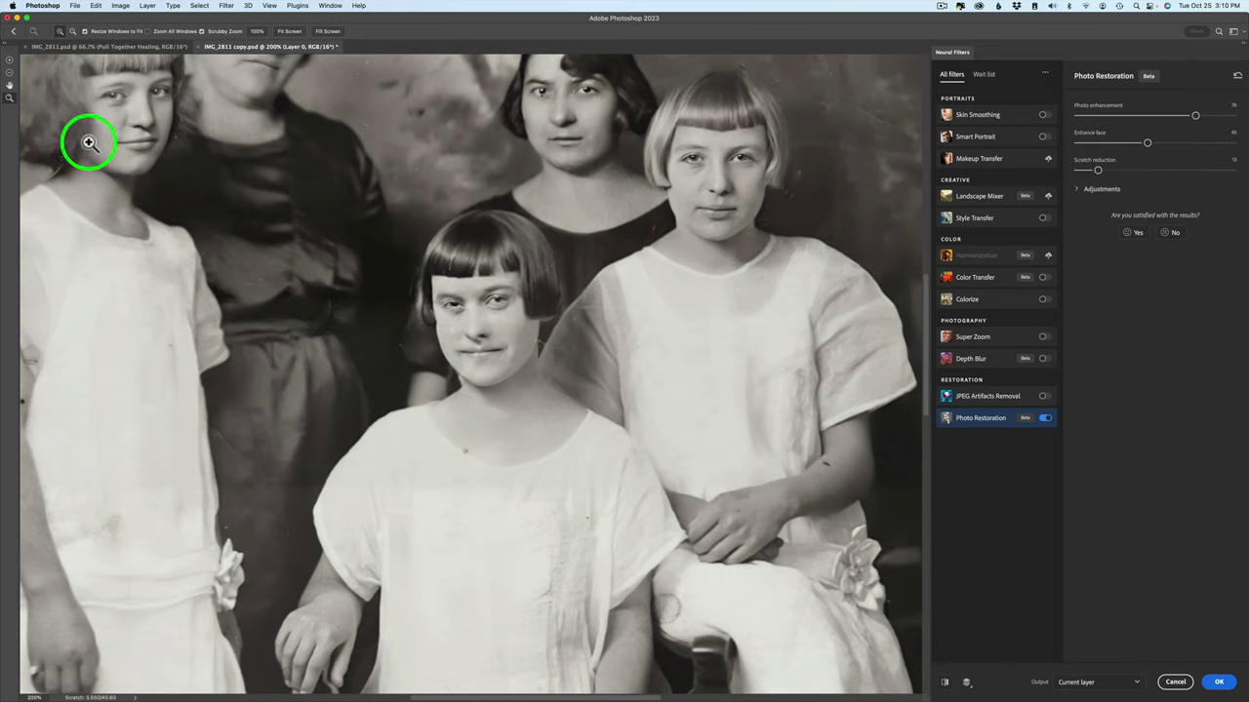
# - Pan across the upper background and back to the women's faces to inspect the preview
pyautogui.press('h')
pyautogui.moveTo(502, 265); pyautogui.dragTo(575, 434)
pyautogui.moveTo(535, 315); pyautogui.dragTo(441, 472)
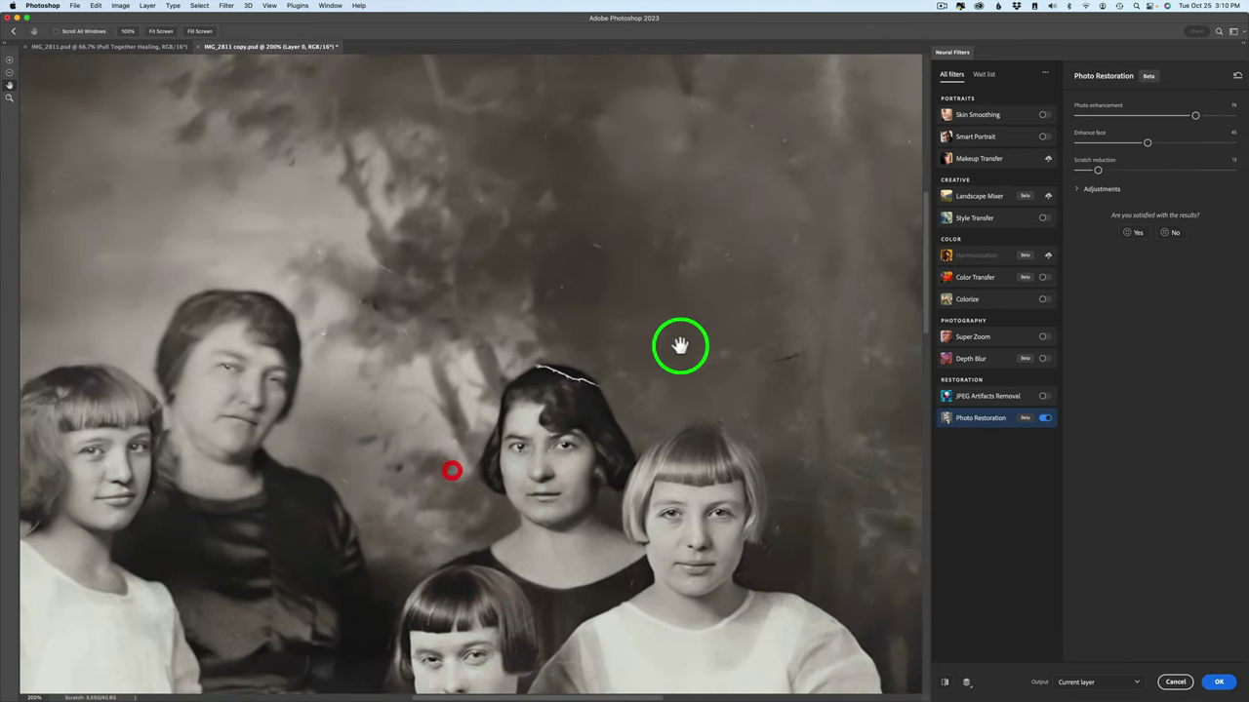
pyautogui.moveTo(683, 346); pyautogui.dragTo(488, 412)
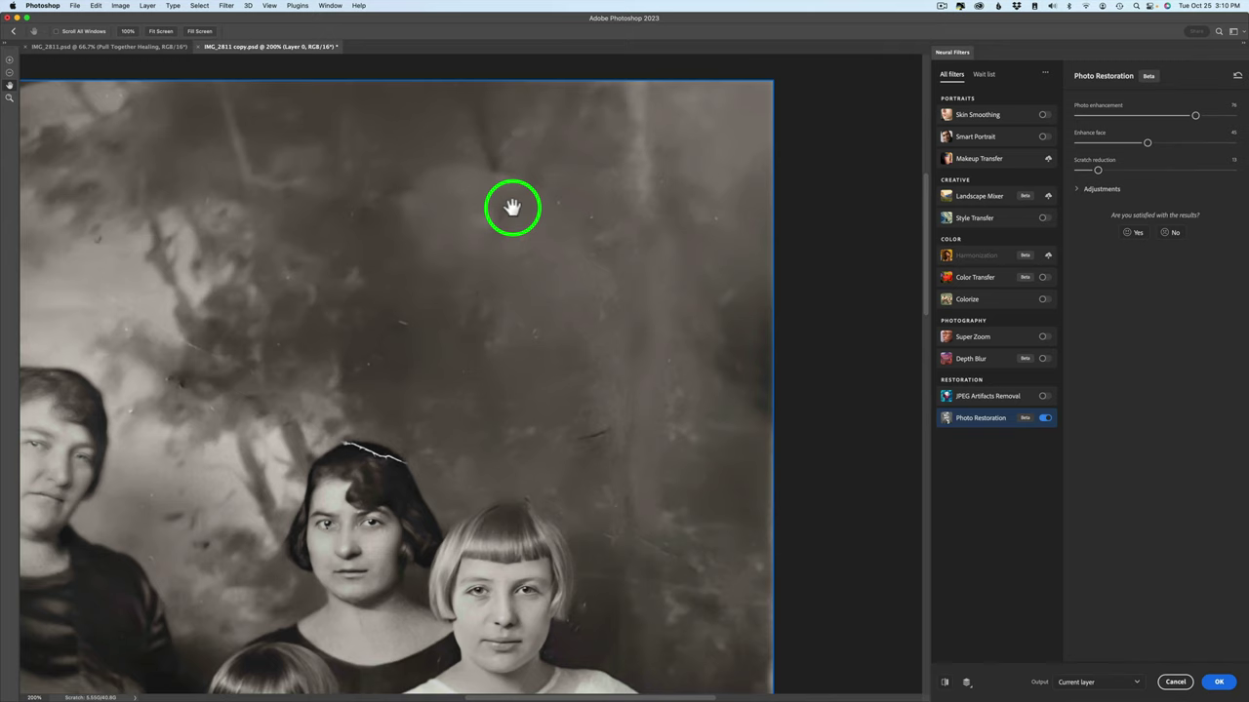
pyautogui.moveTo(362, 410); pyautogui.dragTo(589, 284)
pyautogui.moveTo(510, 423); pyautogui.dragTo(577, 295)
pyautogui.moveTo(556, 425); pyautogui.dragTo(554, 305)
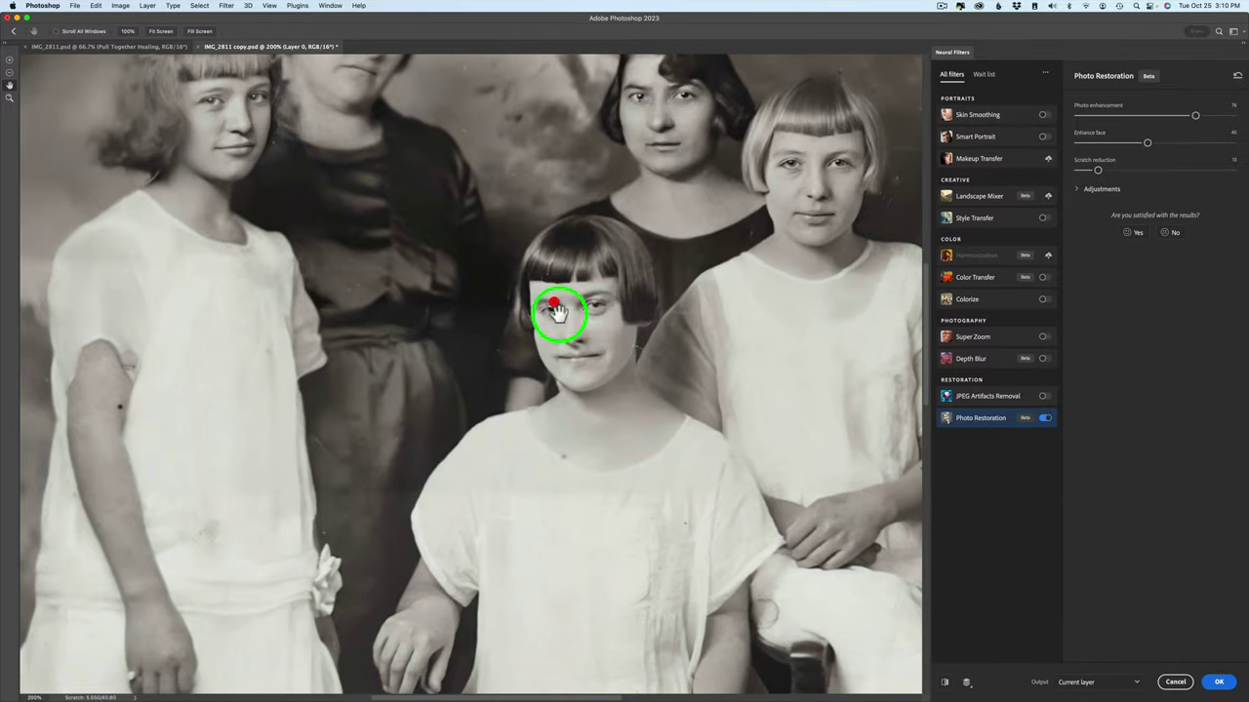
pyautogui.moveTo(586, 375); pyautogui.dragTo(543, 351)
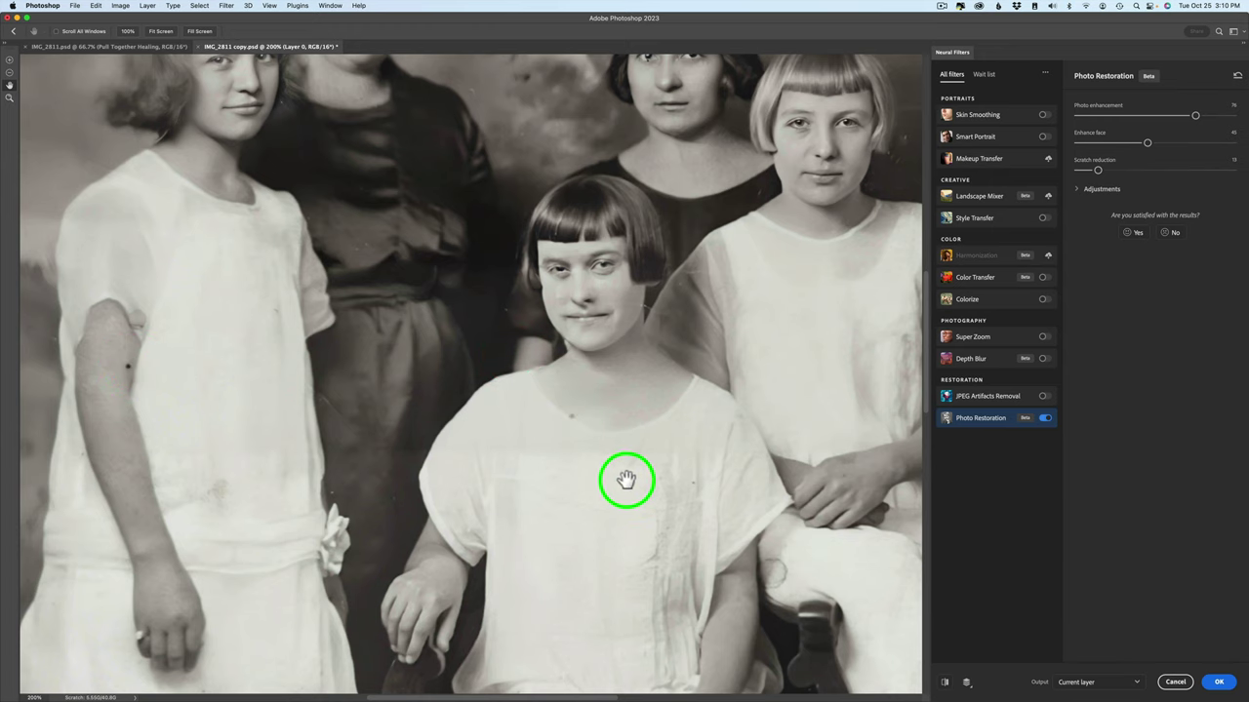
# - Output the Photo Restoration result to a new layer, Layer 1, and apply it
pyautogui.moveTo(588, 449); pyautogui.dragTo(438, 362)
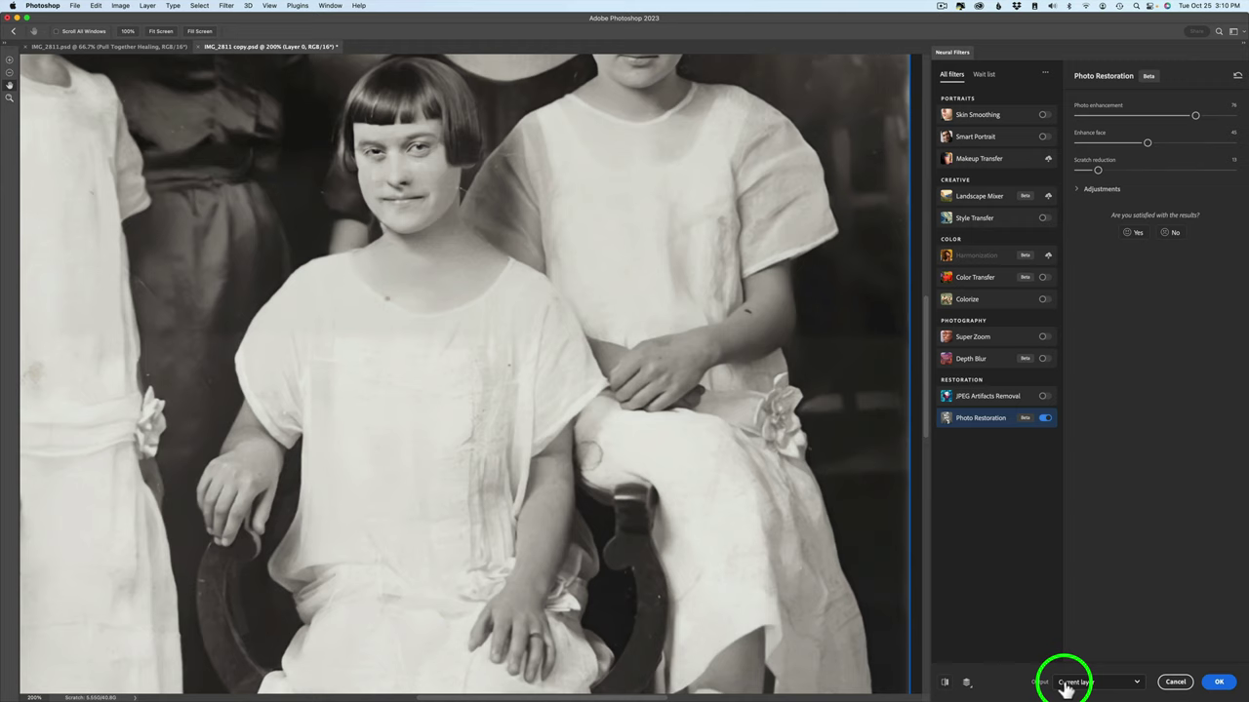
pyautogui.click(1138, 683)
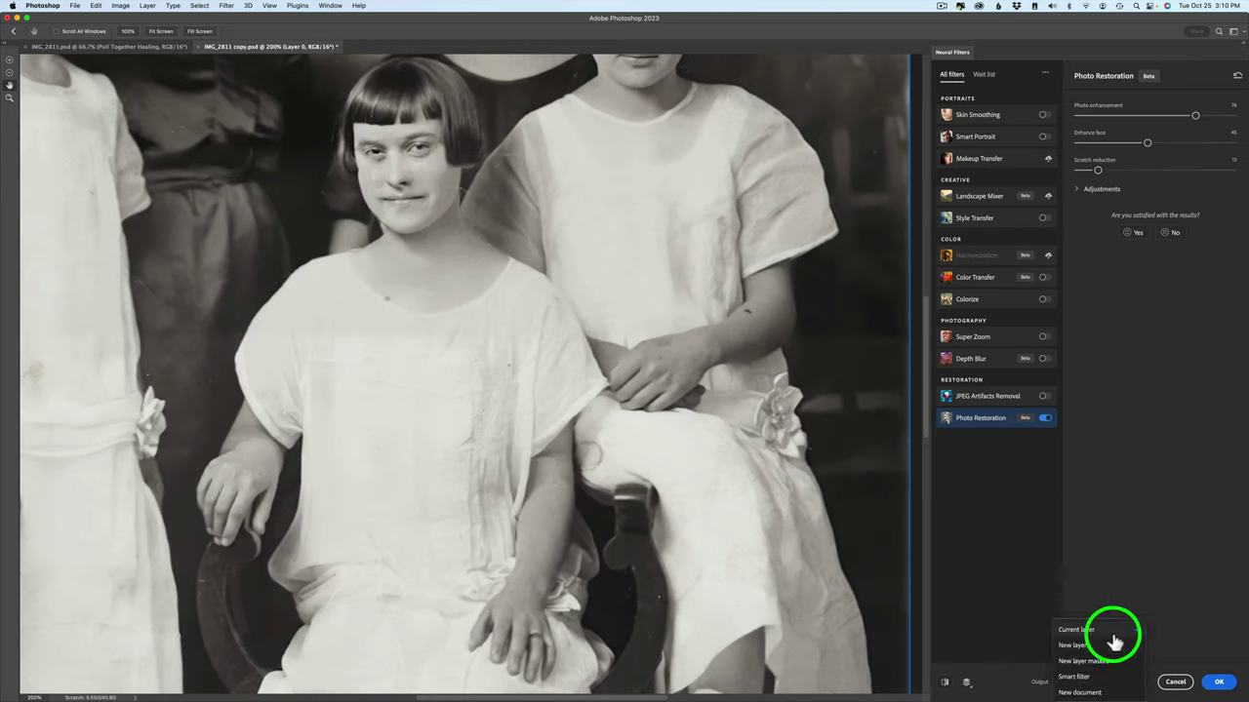
pyautogui.click(1073, 645)
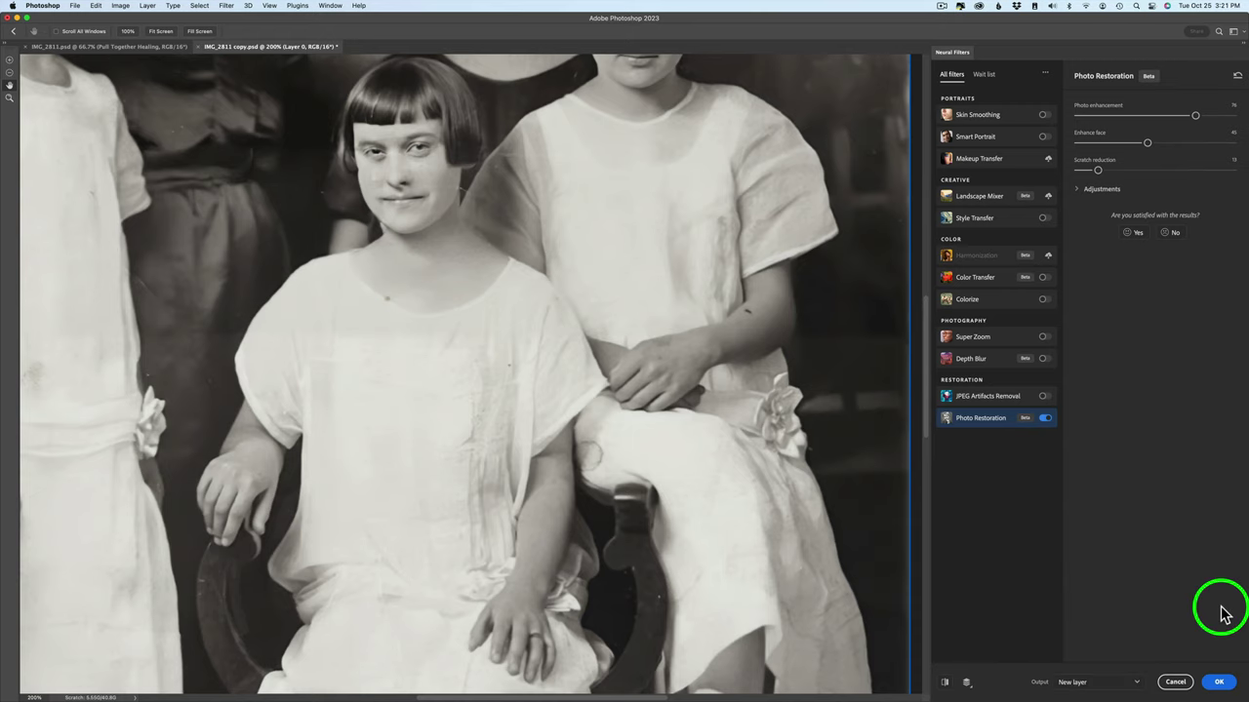
pyautogui.click(1225, 682)
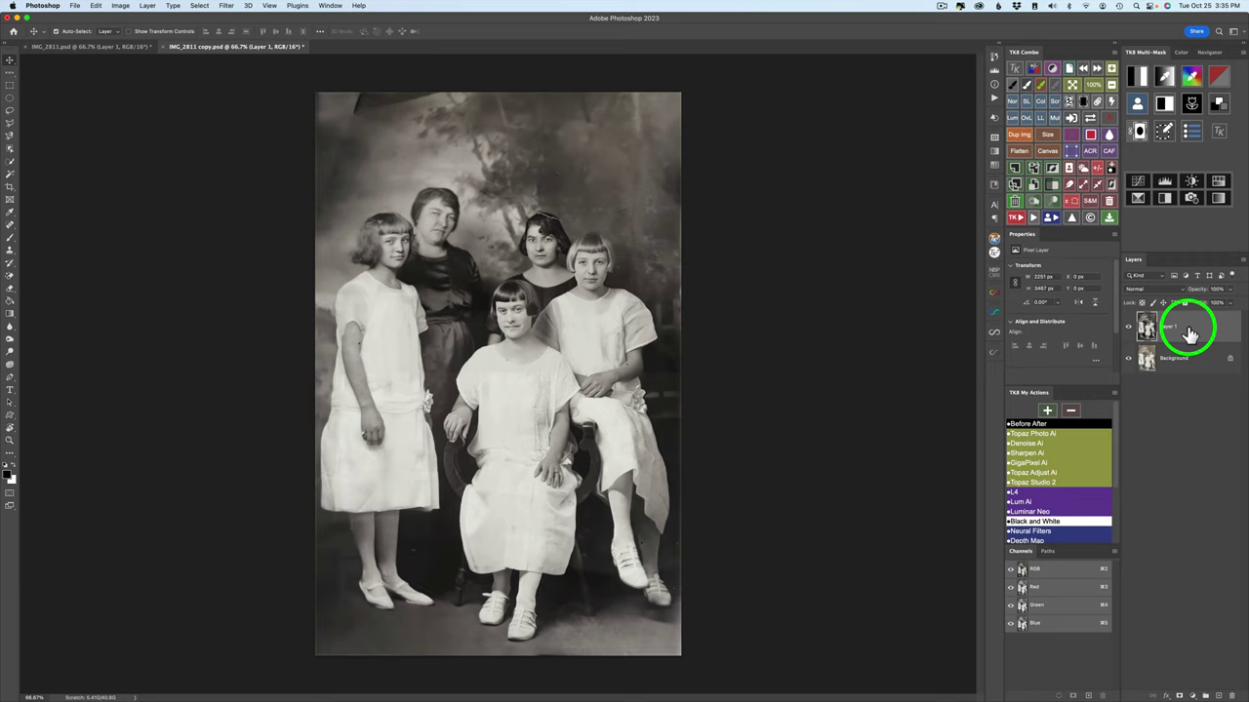
# - Rerun Photo Restoration with Photo enhancement 0 and Scratch reduction 100, comparing against the unfiltered photo
pyautogui.click(226, 5)
pyautogui.click(237, 47)
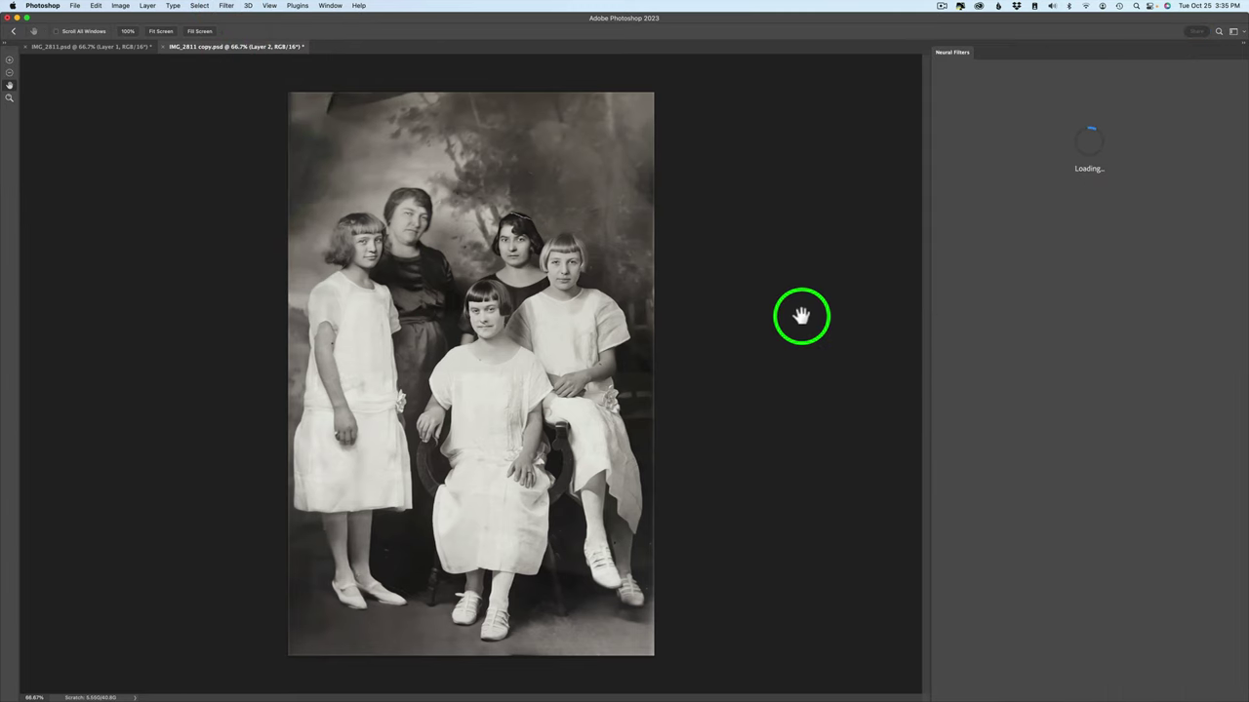
pyautogui.click(1043, 419)
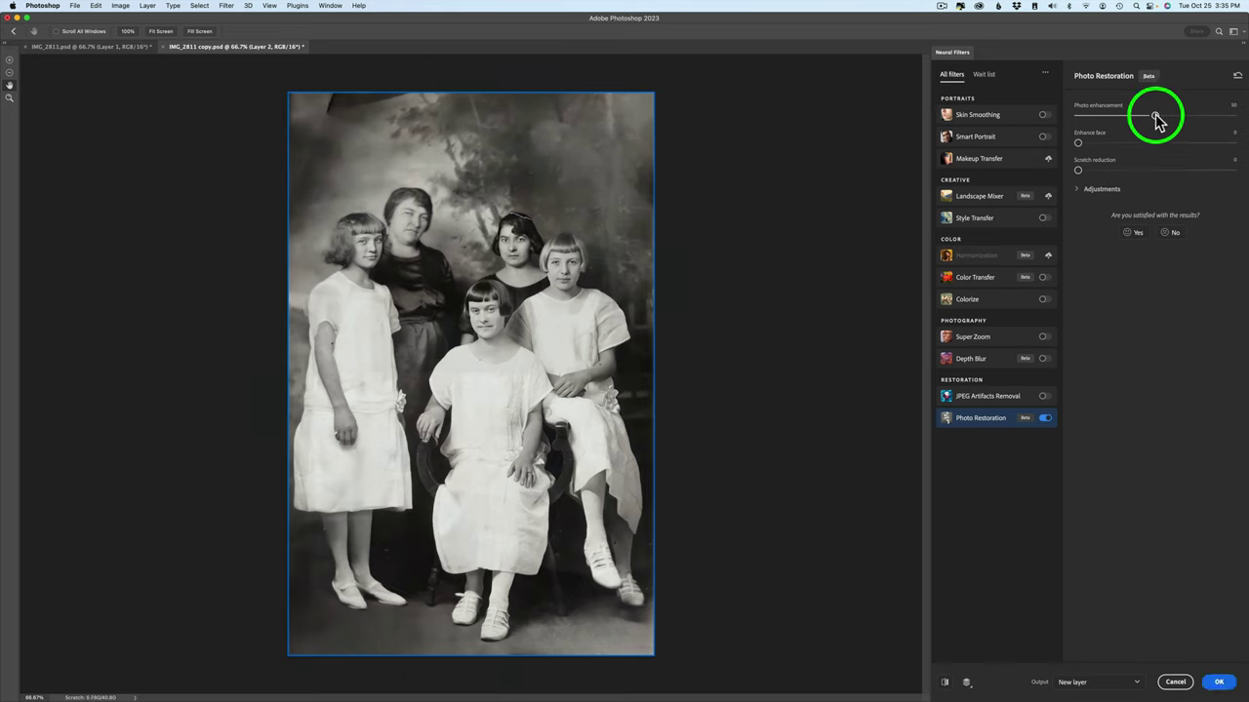
pyautogui.moveTo(1155, 117); pyautogui.dragTo(1075, 116)
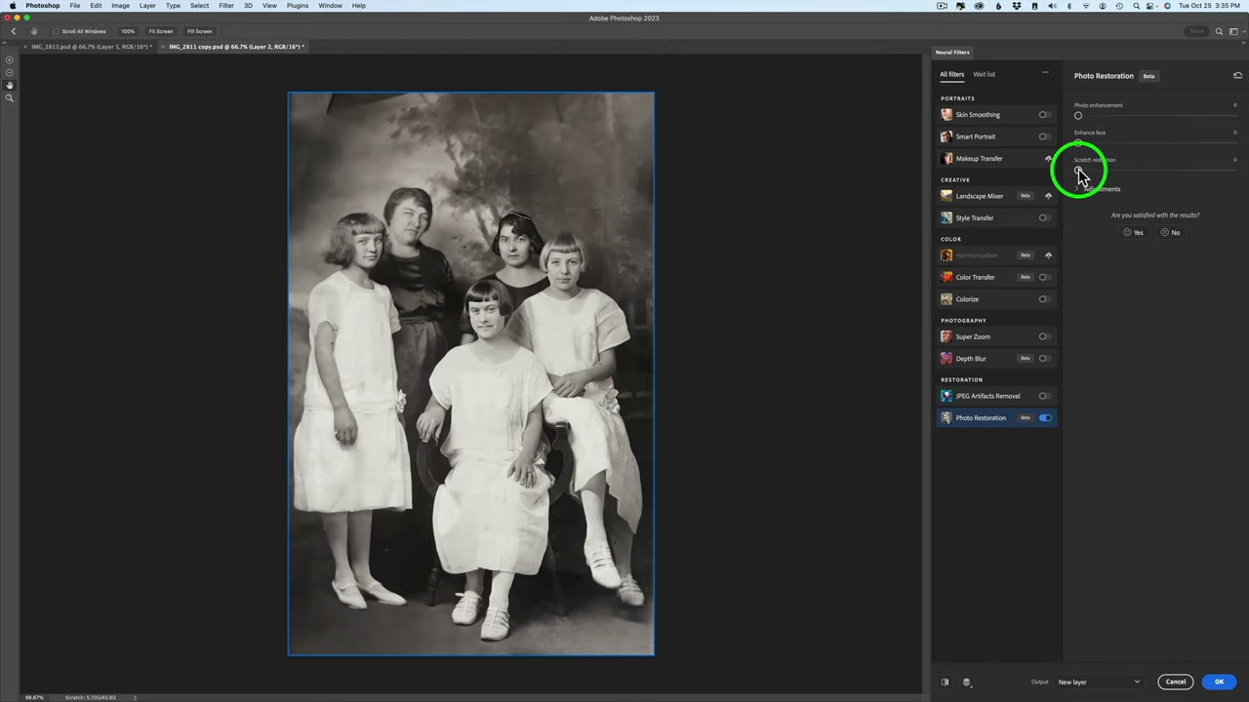
pyautogui.moveTo(1080, 173); pyautogui.dragTo(1232, 173)
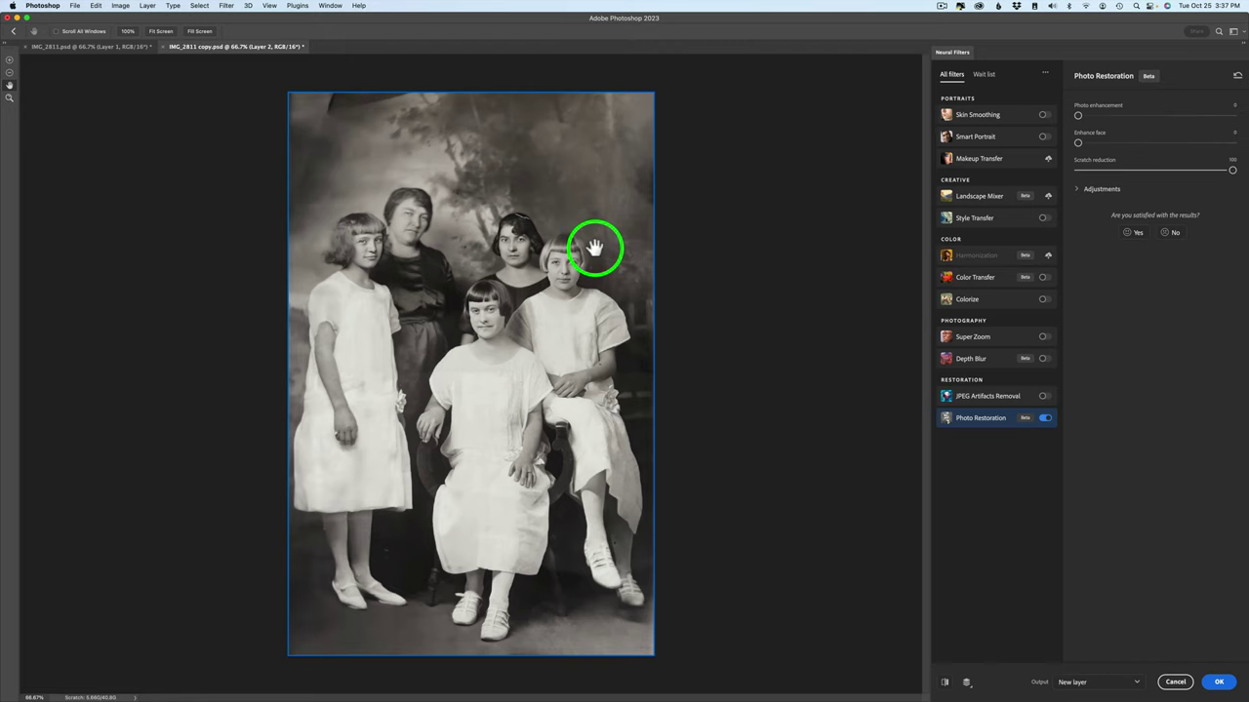
pyautogui.click(945, 685)
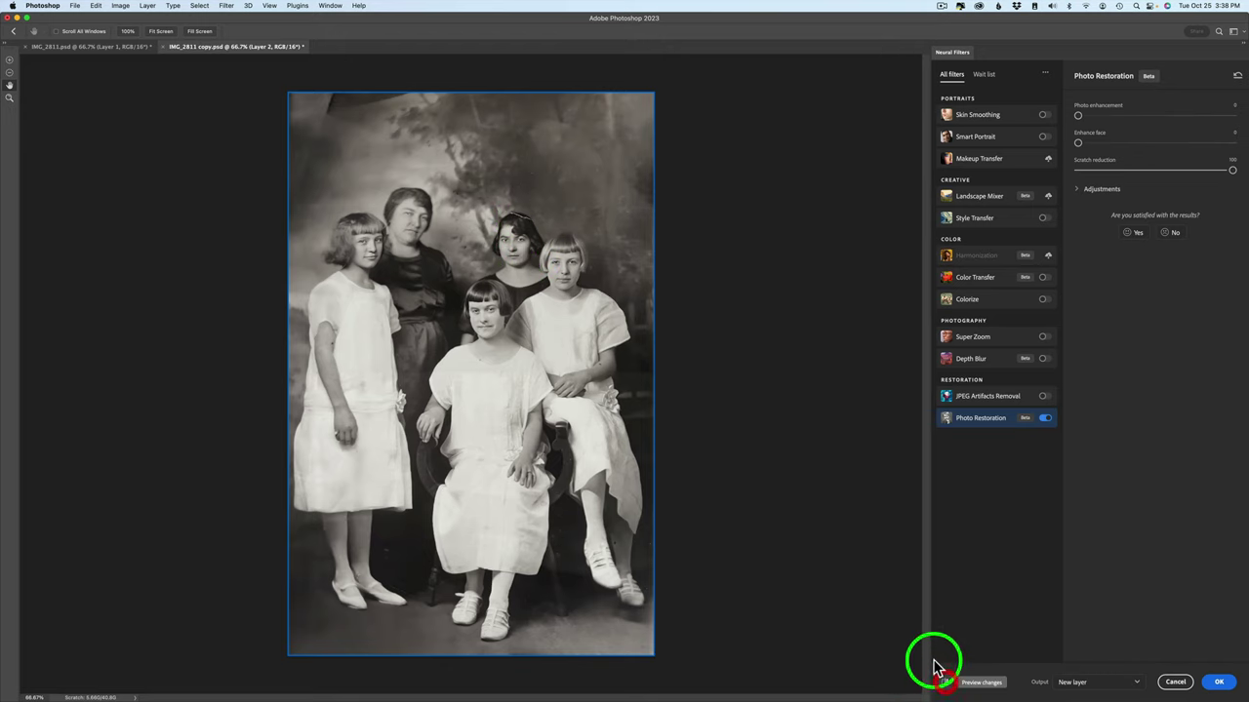
pyautogui.click(944, 682)
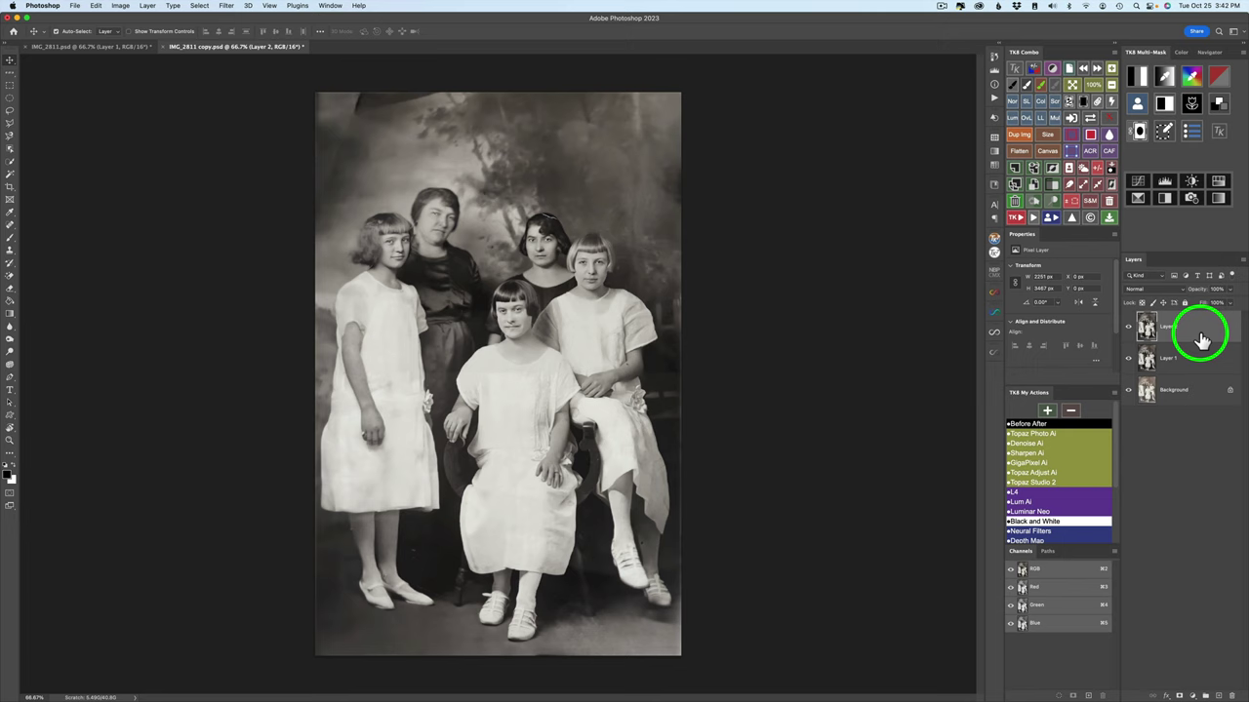
# - Compare Layer 2 against the layers below, then give it an all-black hide-all mask
pyautogui.click(1129, 328)
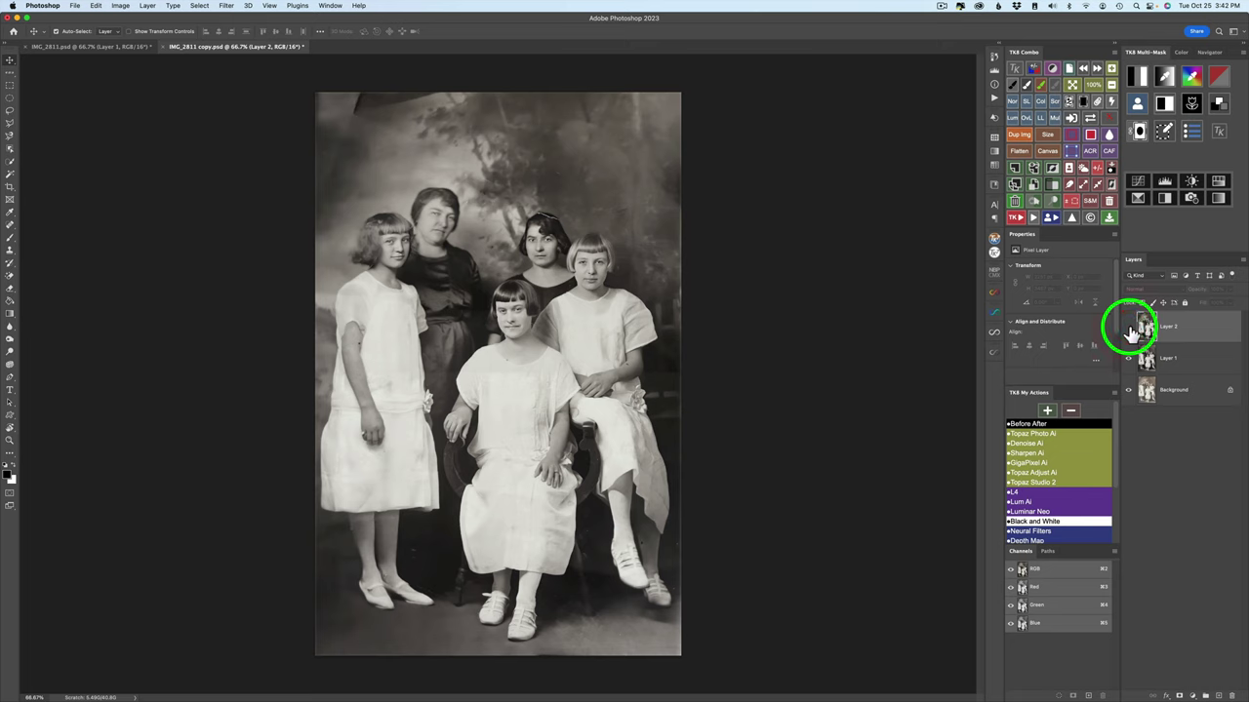
pyautogui.click(1129, 328)
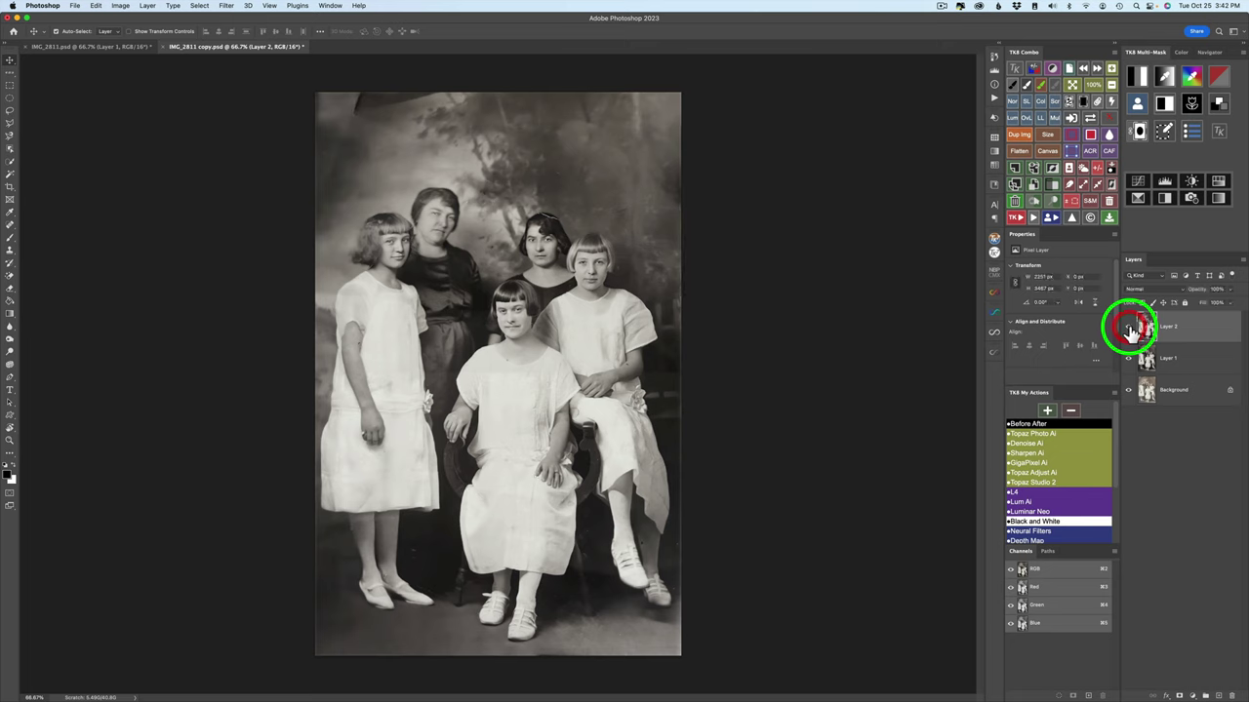
pyautogui.keyDown('alt'); pyautogui.click(1180, 697); pyautogui.keyUp('alt')
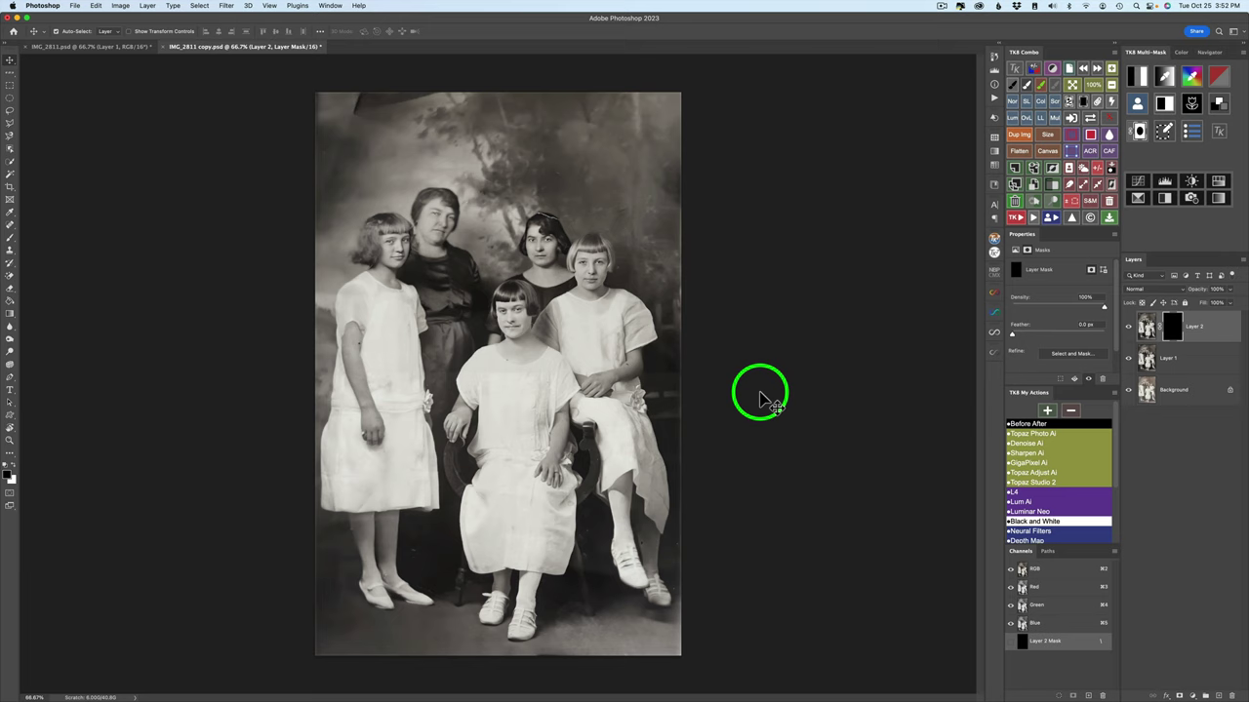
# - Choose a larger Brush with white as the foreground colour
pyautogui.press('b')
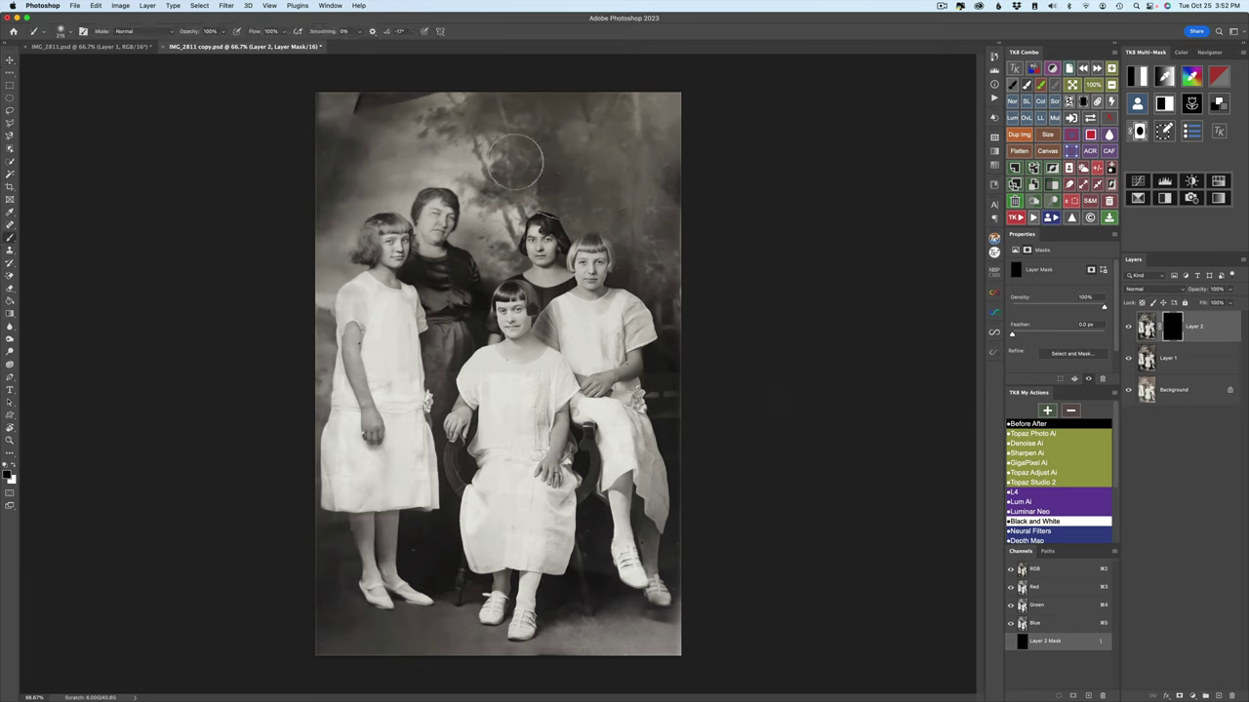
pyautogui.moveTo(516, 161); pyautogui.dragTo(527, 161)
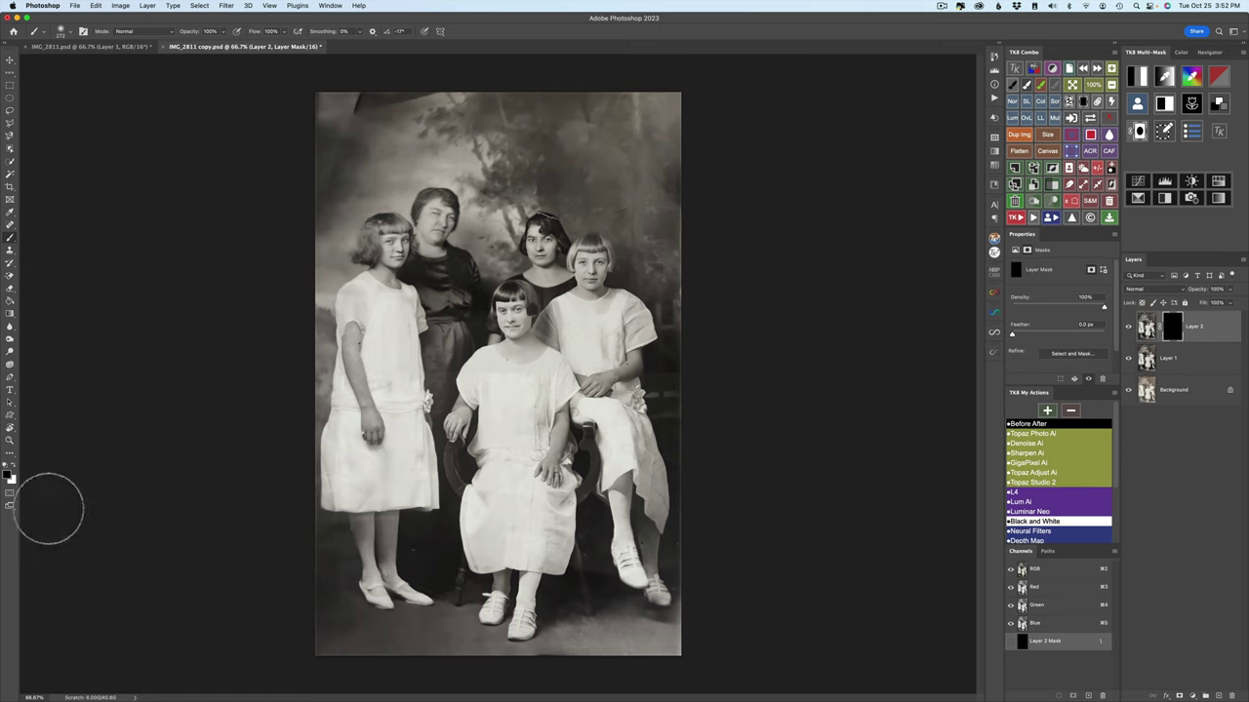
pyautogui.click(12, 478)
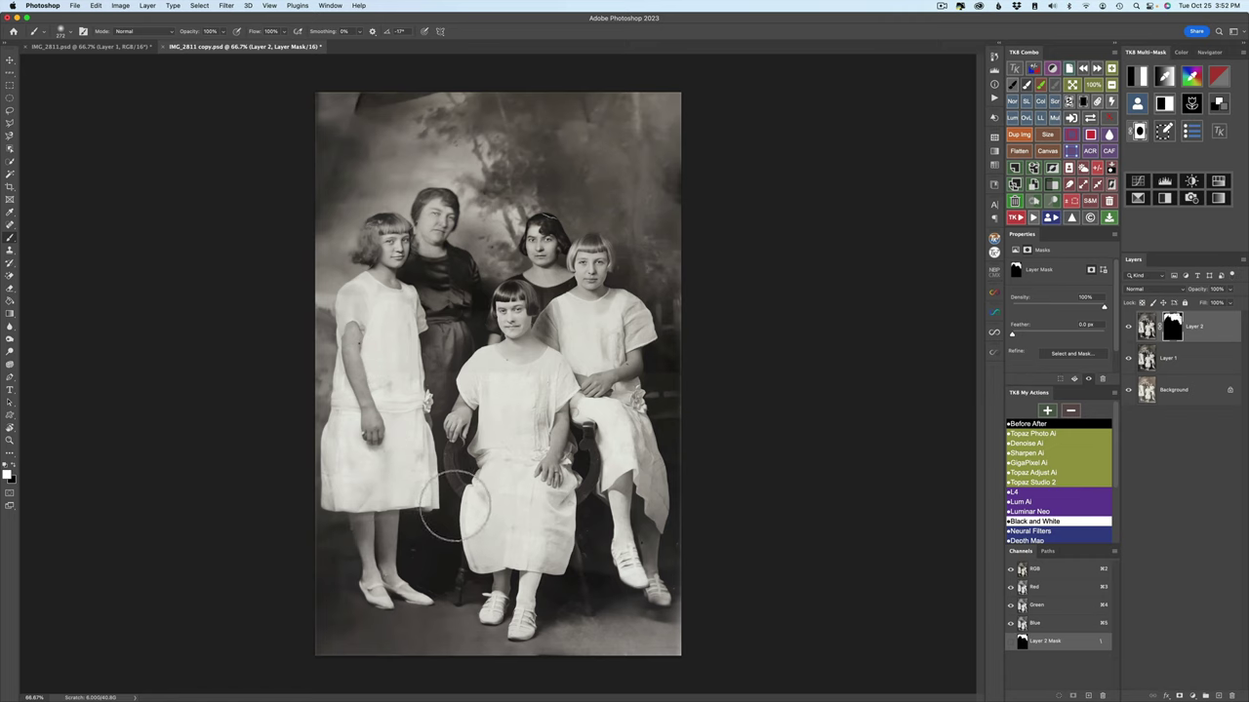
# - Paint Layer 2's mask white near the chair, around the shoes and over the floor
pyautogui.moveTo(406, 518); pyautogui.dragTo(485, 468)
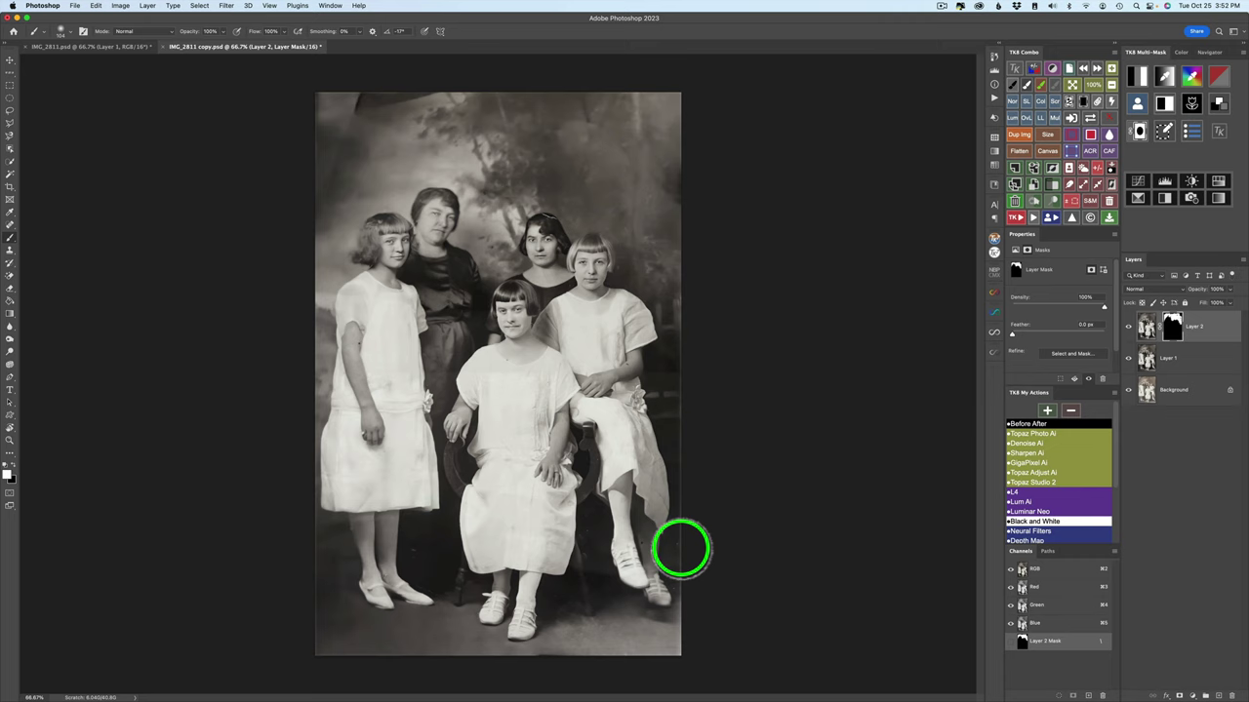
pyautogui.click(669, 585)
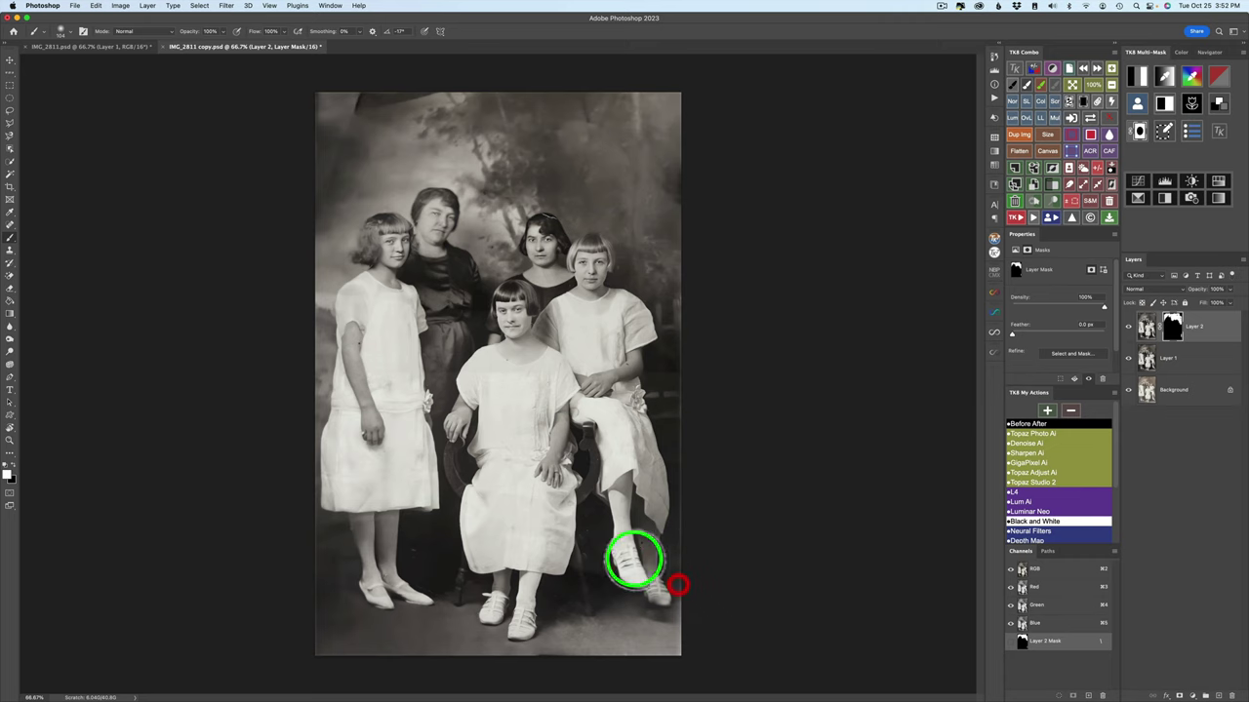
pyautogui.click(594, 562)
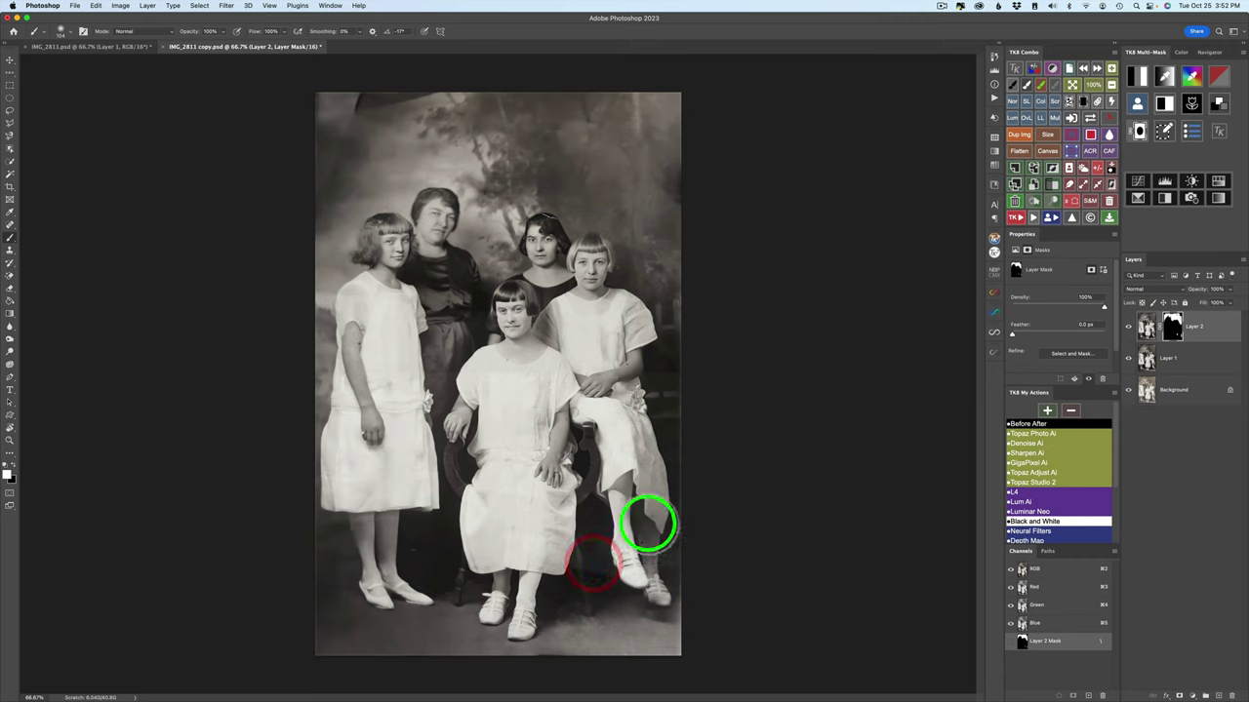
pyautogui.click(641, 521)
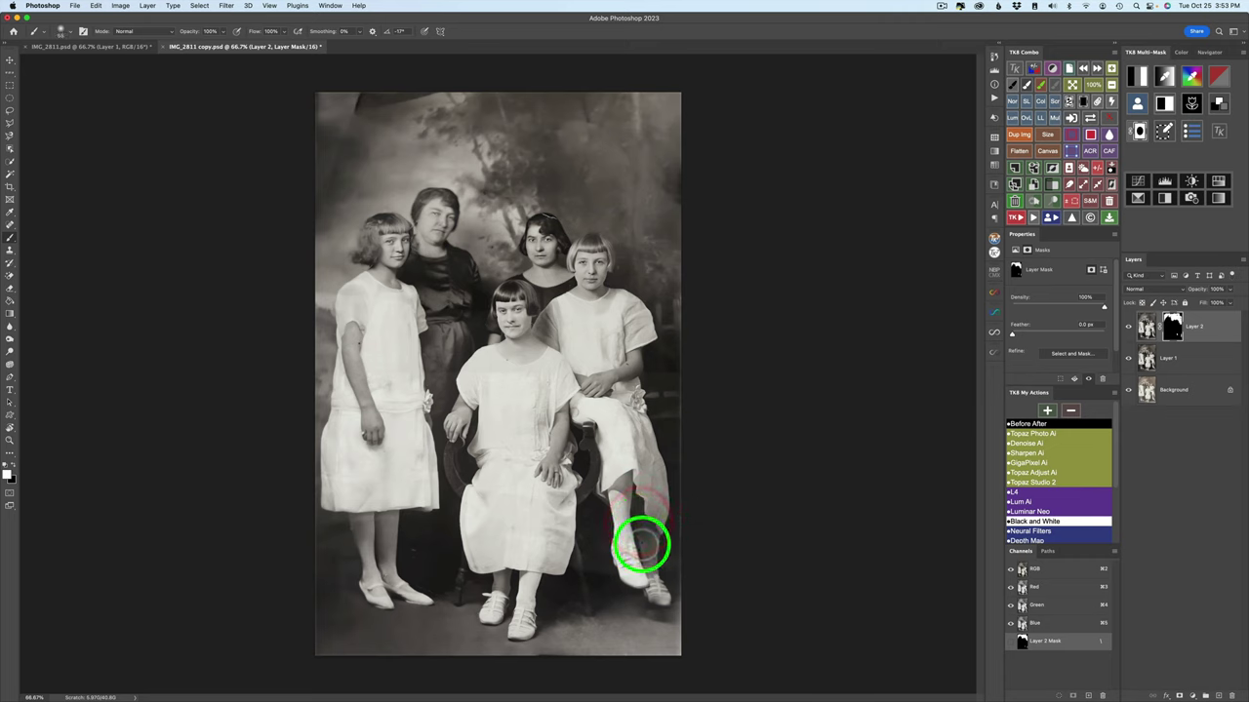
pyautogui.click(645, 536)
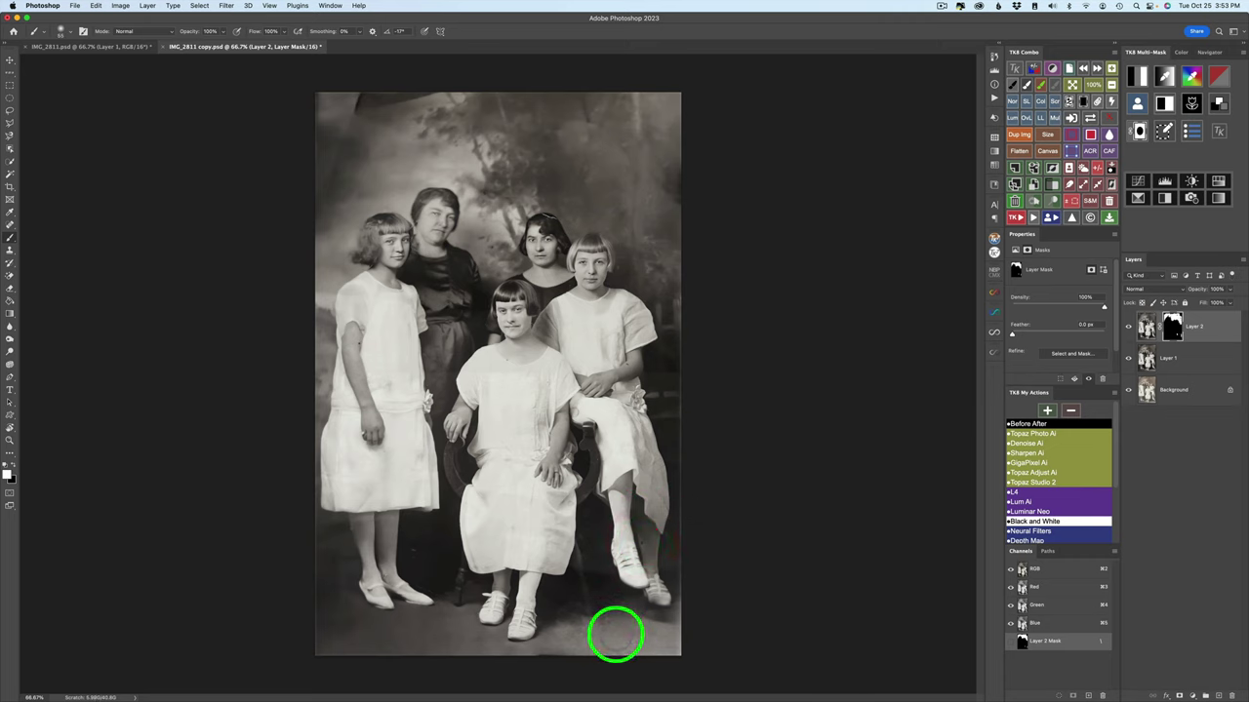
pyautogui.click(586, 637)
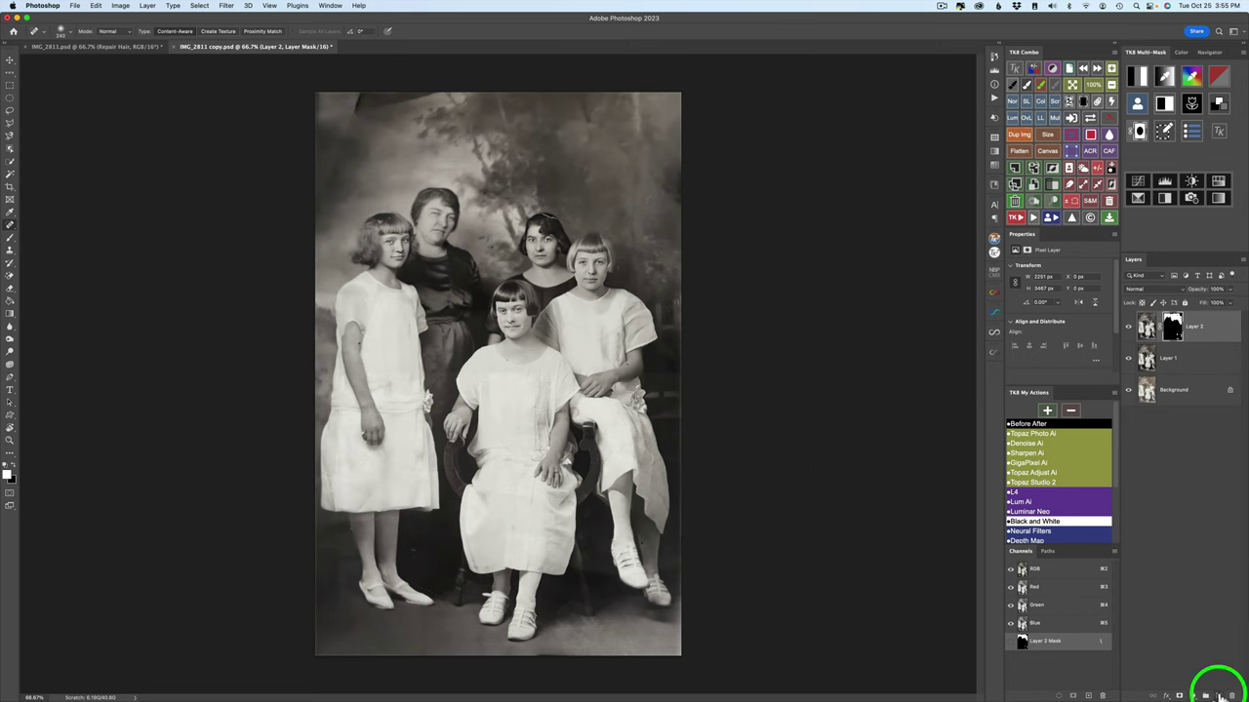
# - Add a new empty layer and set the Spot Healing Brush to 13 px
pyautogui.click(1218, 696)
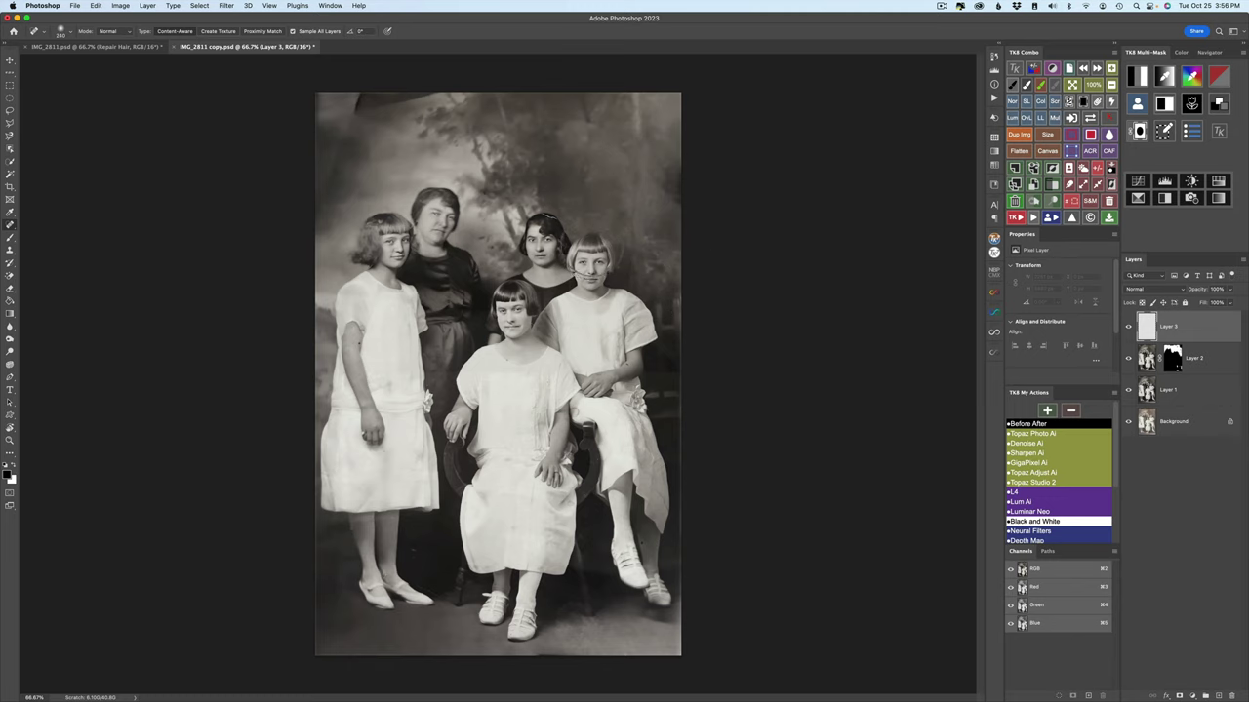
pyautogui.moveTo(595, 251); pyautogui.dragTo(549, 257)
pyautogui.scroll(5, 550, 256)
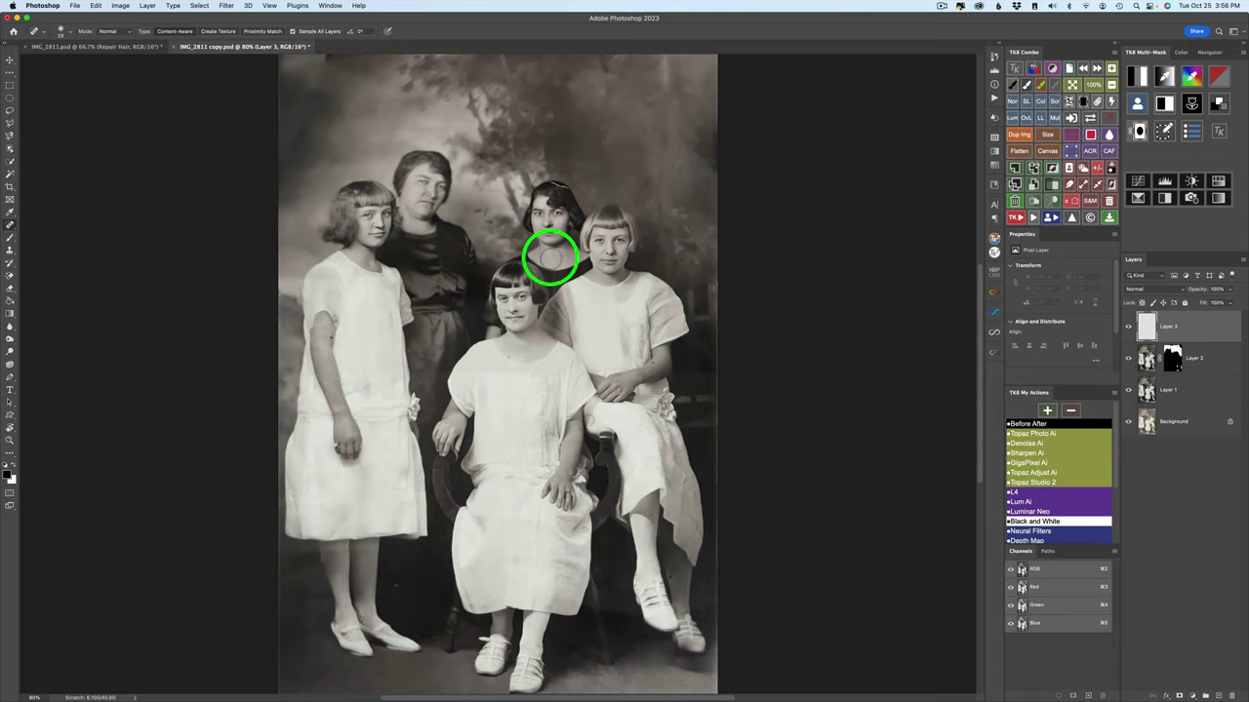
pyautogui.scroll(1, 549, 257)
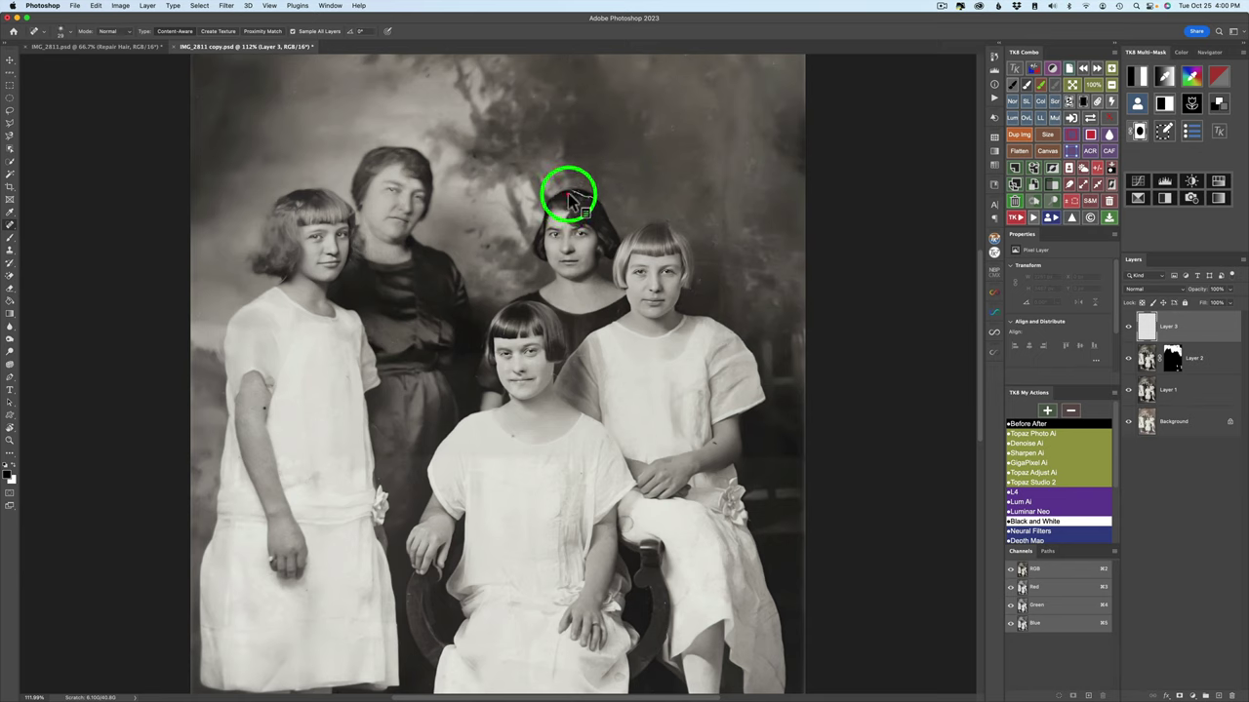
pyautogui.moveTo(573, 200); pyautogui.dragTo(575, 202)
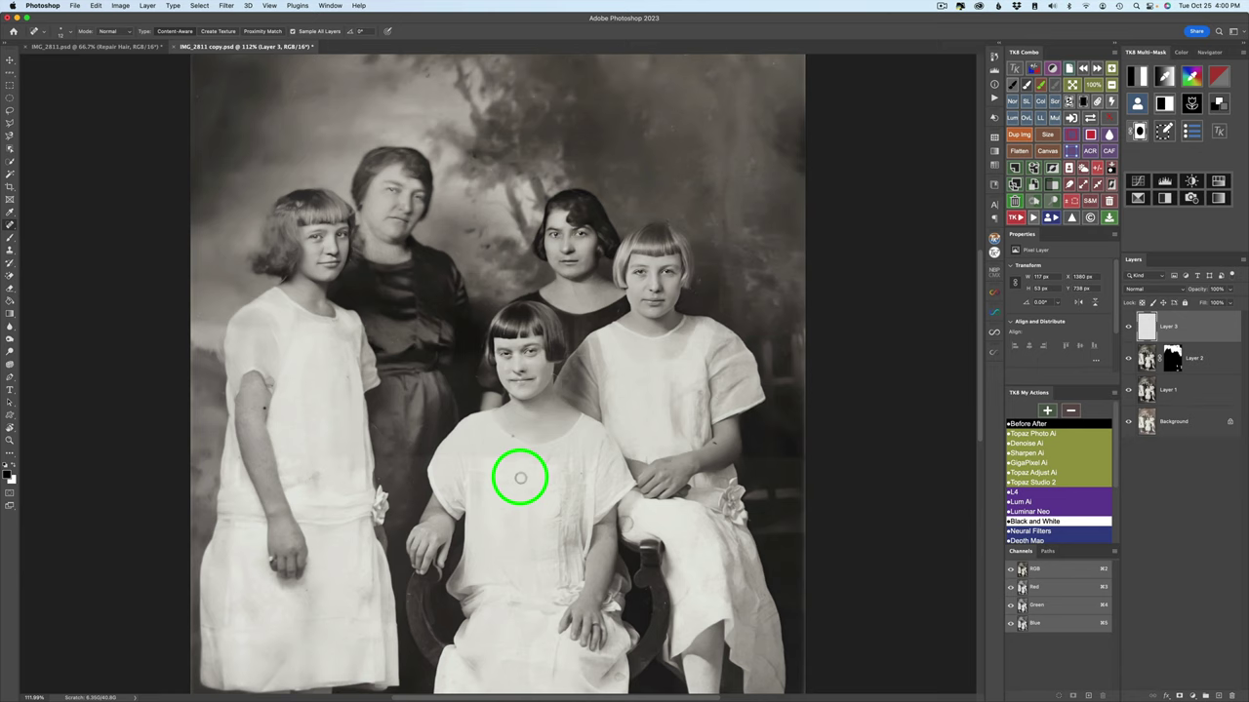
# - Heal dark spots on the chest, both girls' arms, the lower legs and the chair
pyautogui.click(512, 437)
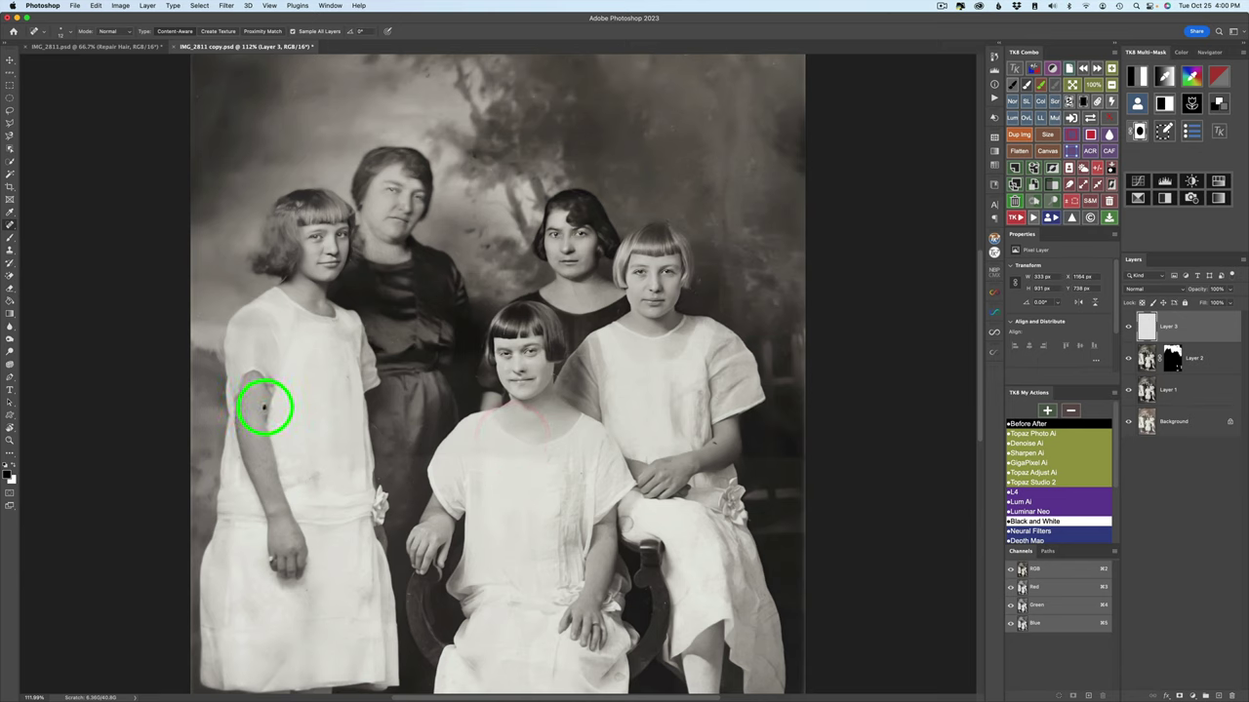
pyautogui.click(262, 409)
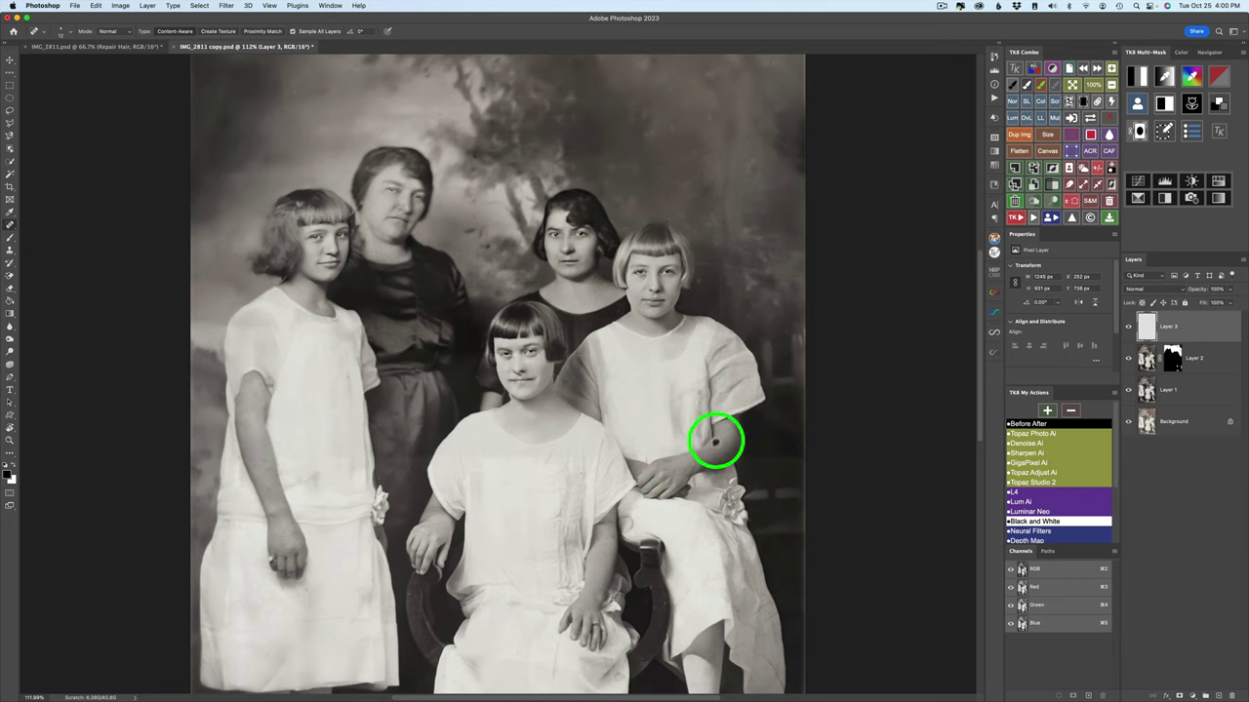
pyautogui.click(715, 442)
pyautogui.moveTo(704, 478); pyautogui.dragTo(673, 214)
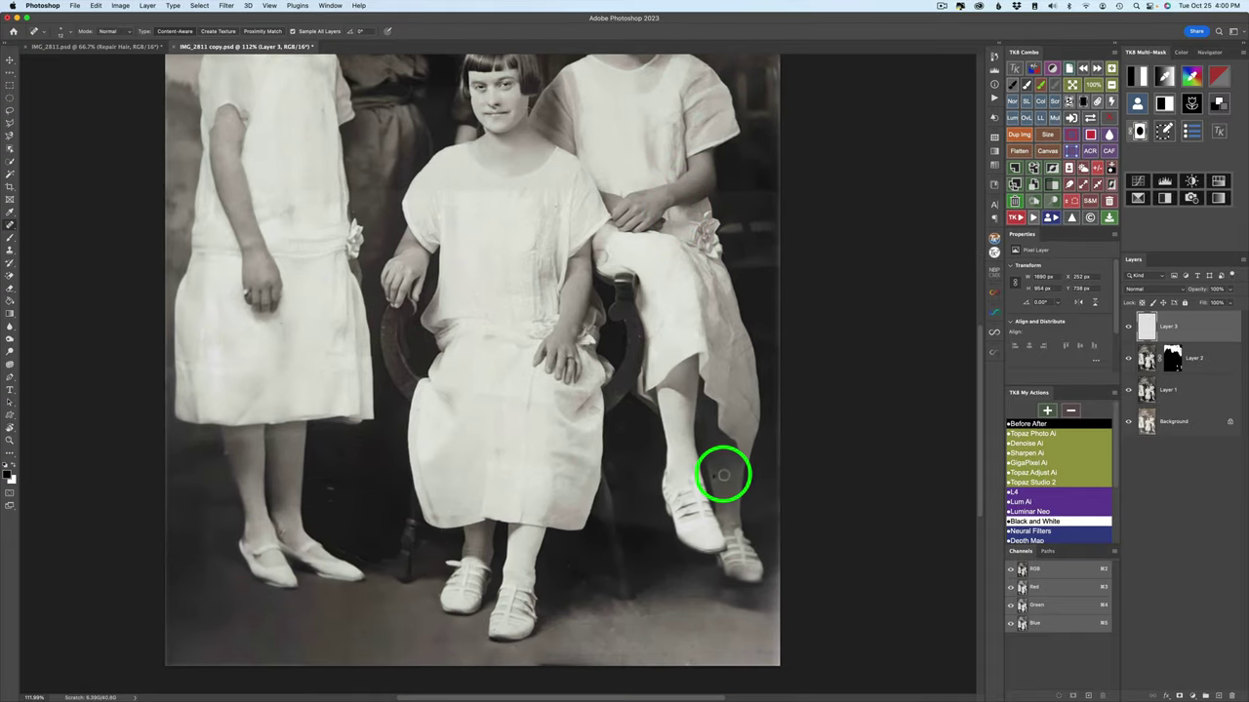
pyautogui.click(714, 478)
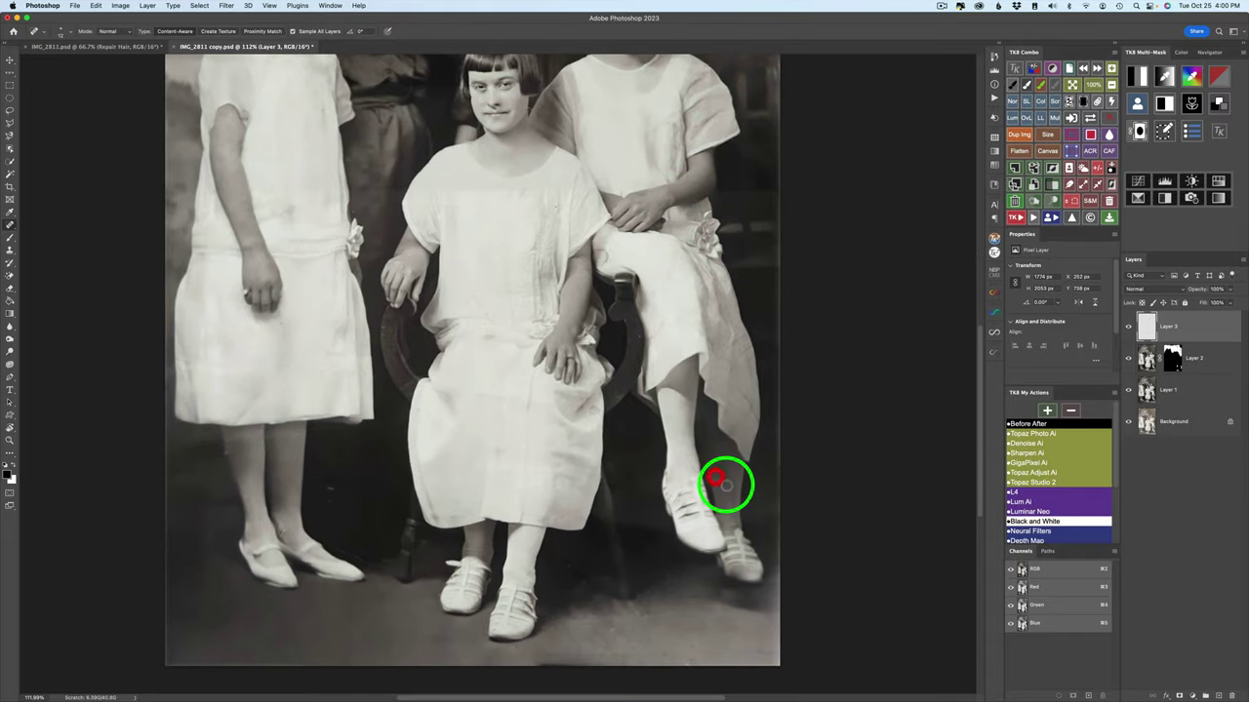
pyautogui.click(708, 462)
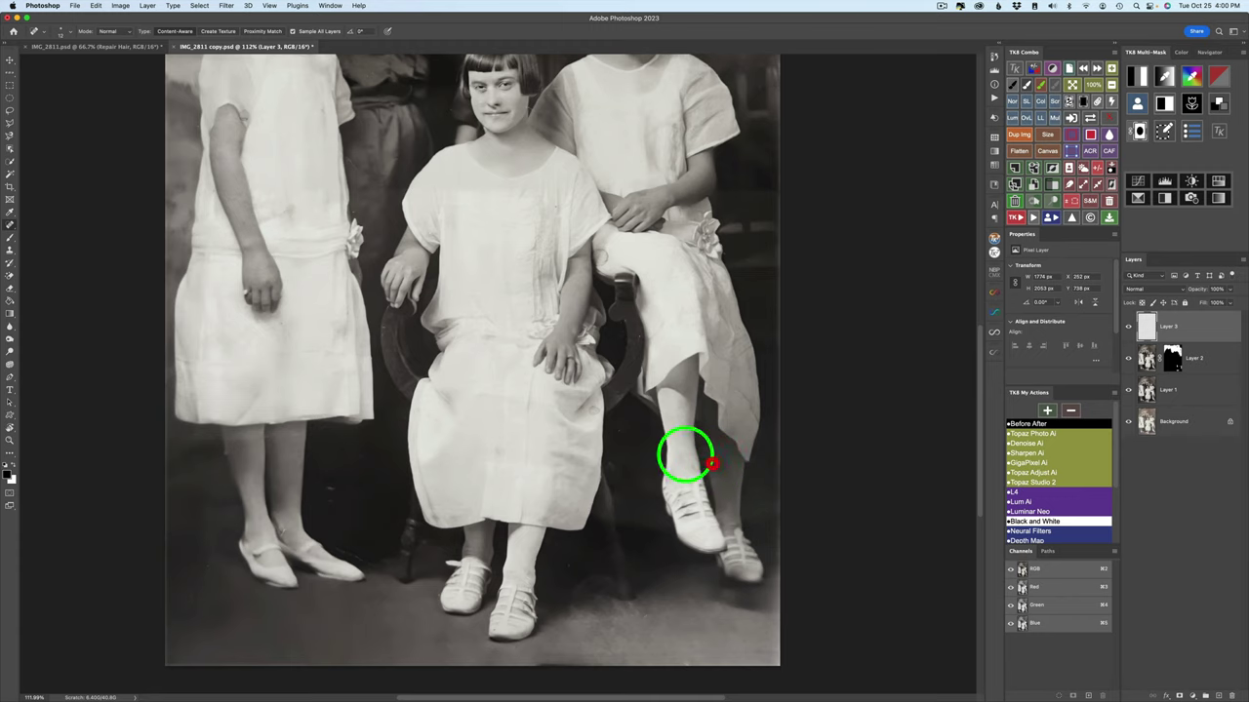
pyautogui.click(621, 426)
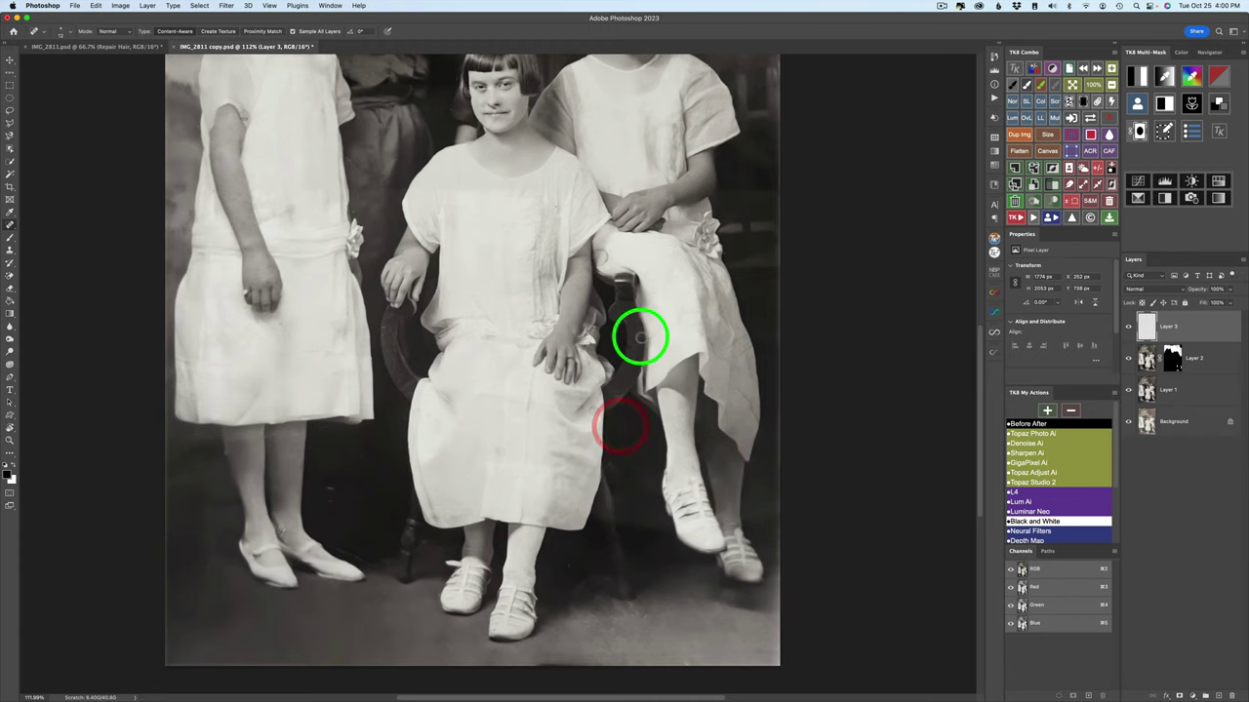
pyautogui.click(639, 339)
# - Heal the remaining spots on the dark floor and the backdrop
pyautogui.scroll(-1, 616, 415)
pyautogui.moveTo(617, 414); pyautogui.dragTo(725, 370)
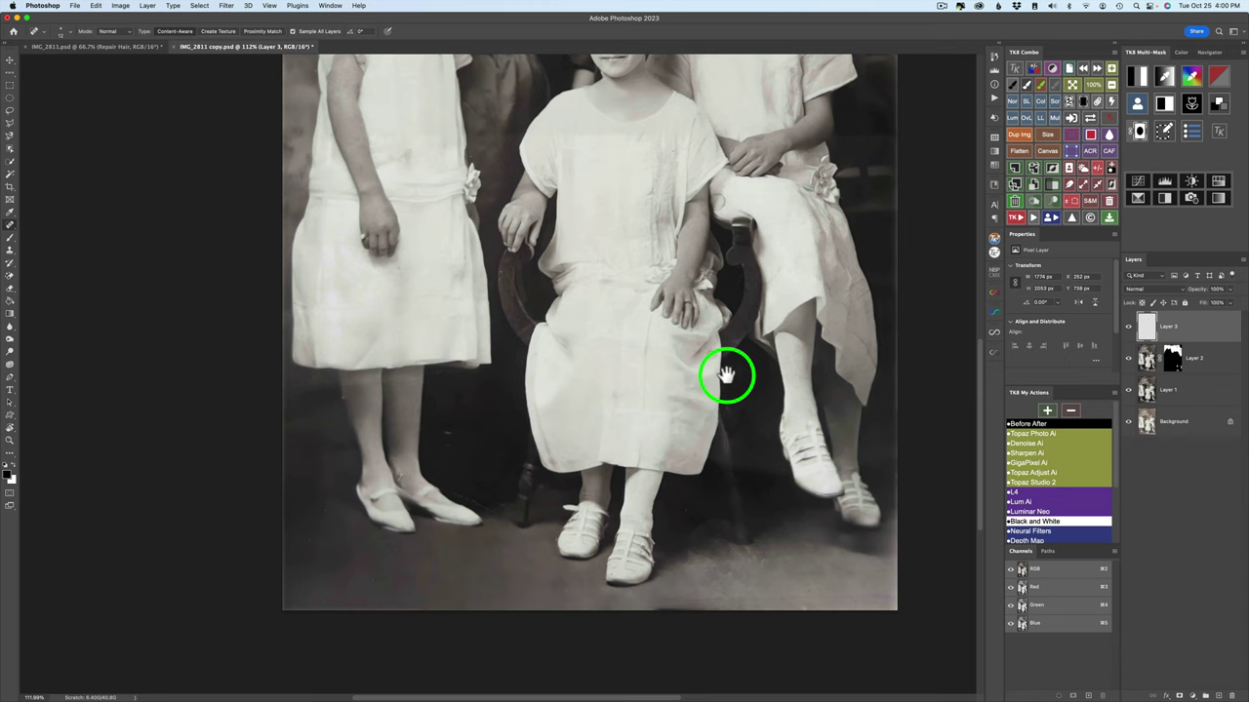
pyautogui.click(322, 509)
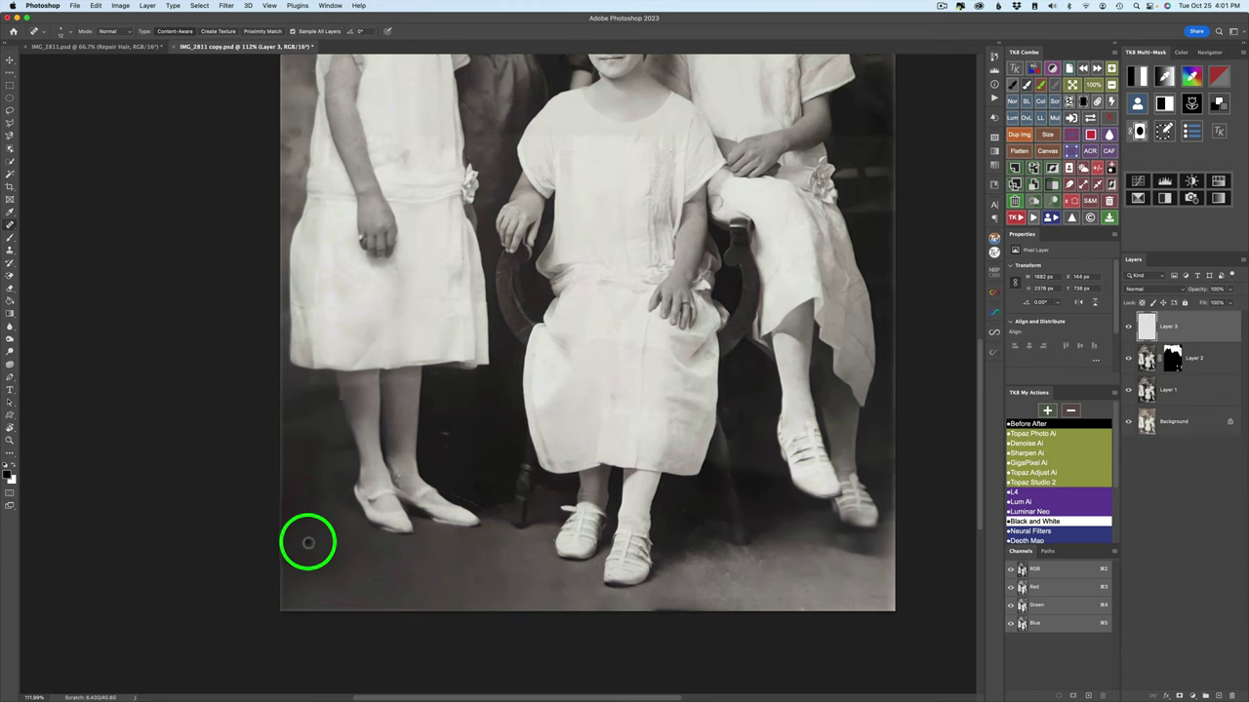
pyautogui.click(307, 542)
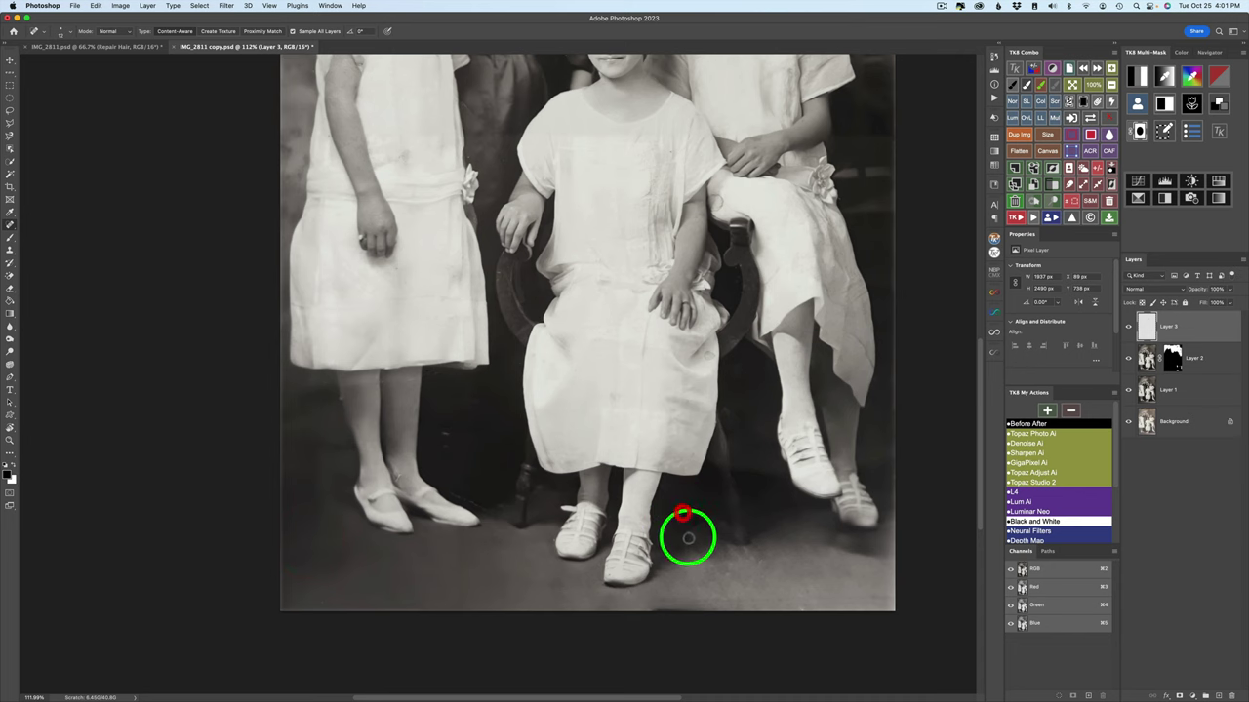
pyautogui.moveTo(670, 430); pyautogui.dragTo(674, 602)
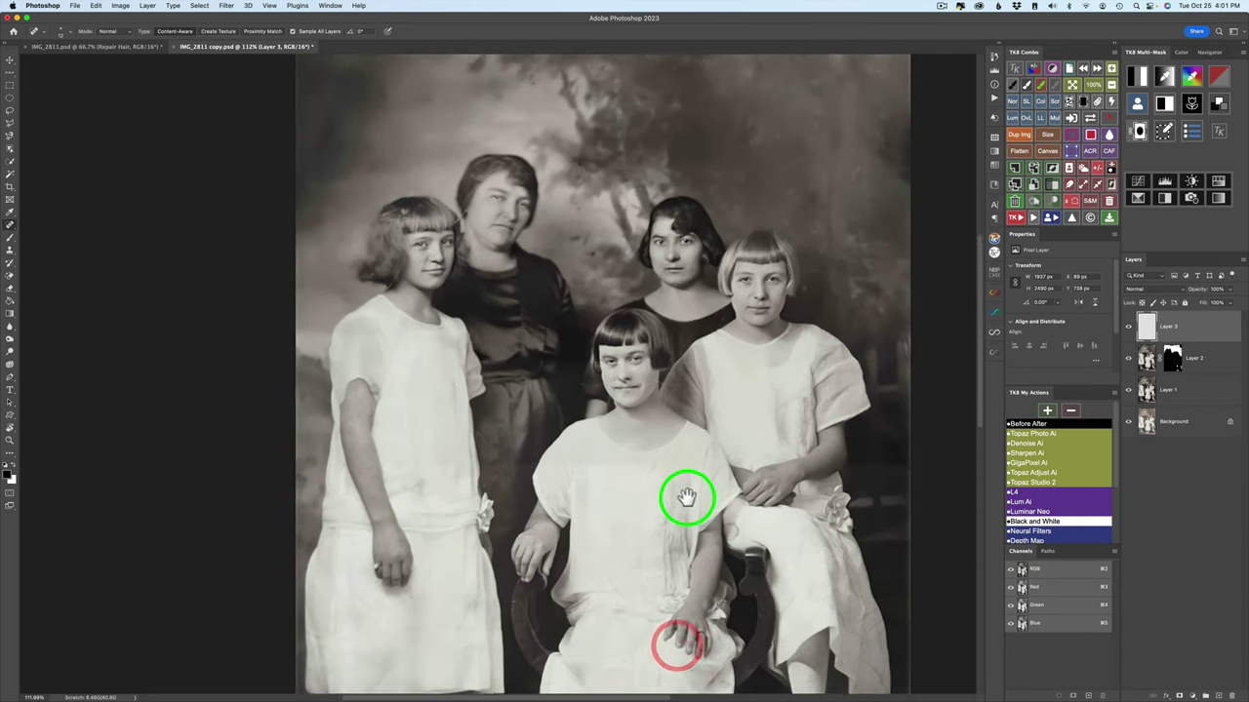
pyautogui.moveTo(688, 496); pyautogui.dragTo(677, 571)
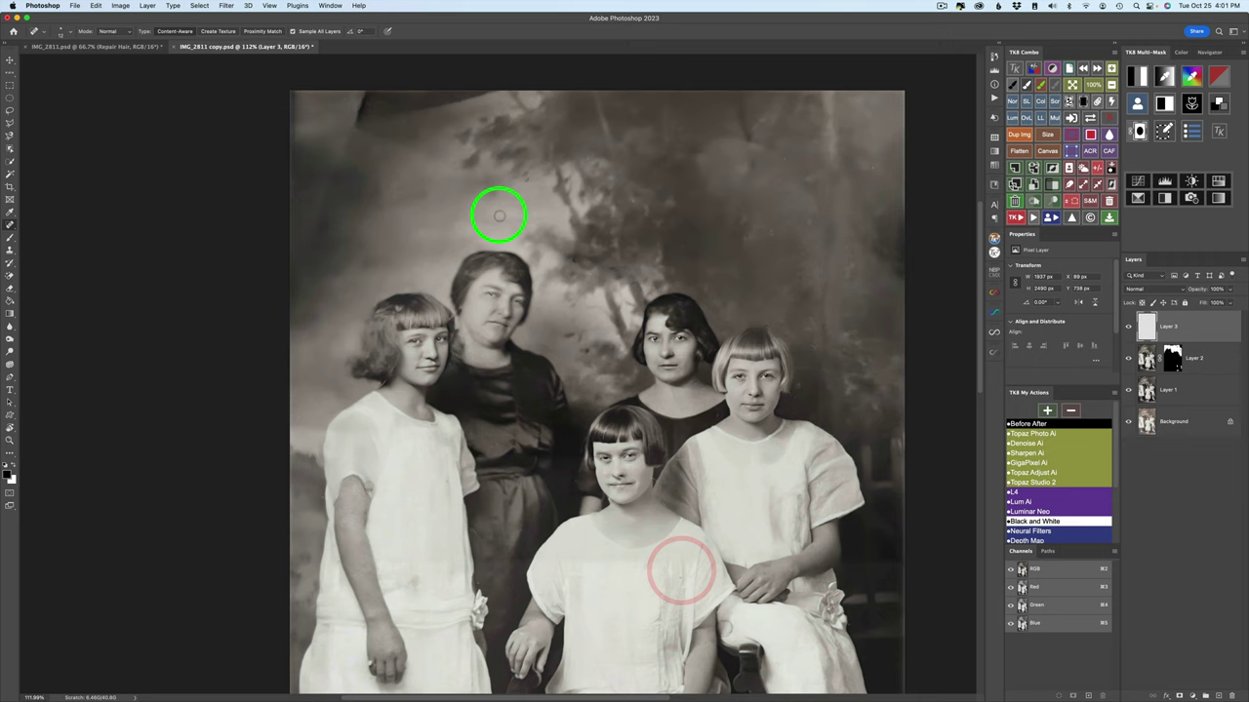
pyautogui.click(872, 169)
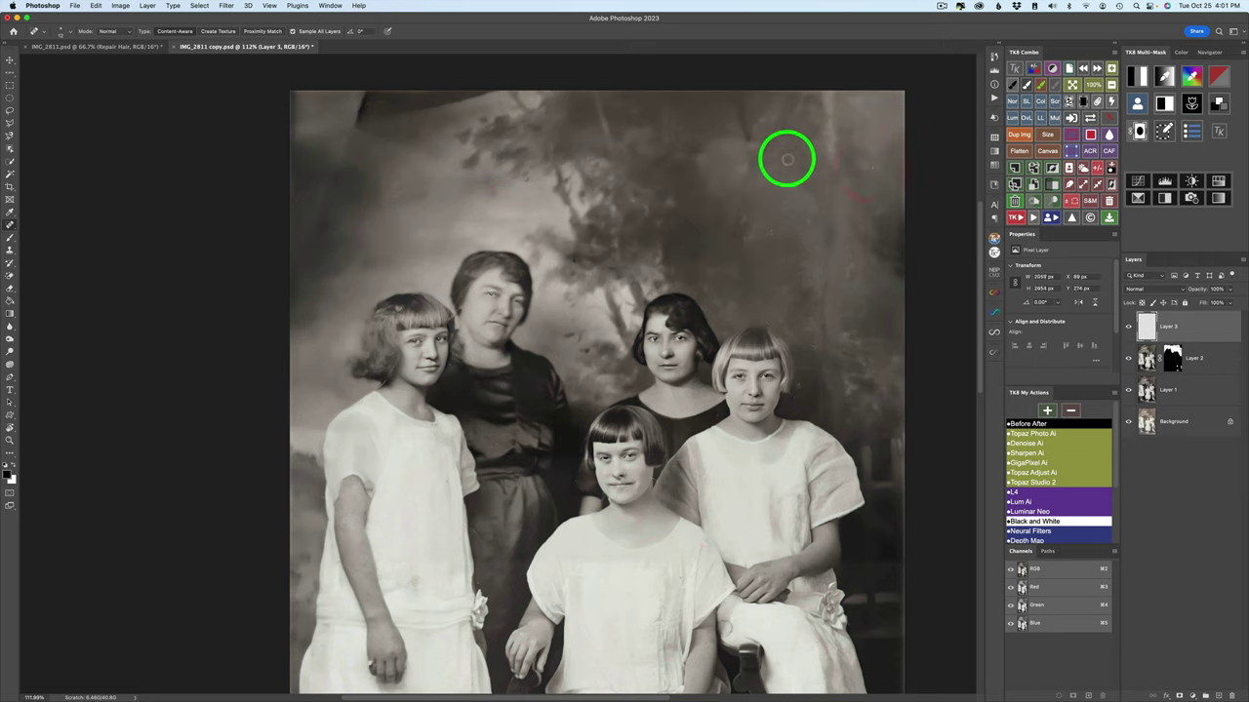
pyautogui.click(780, 160)
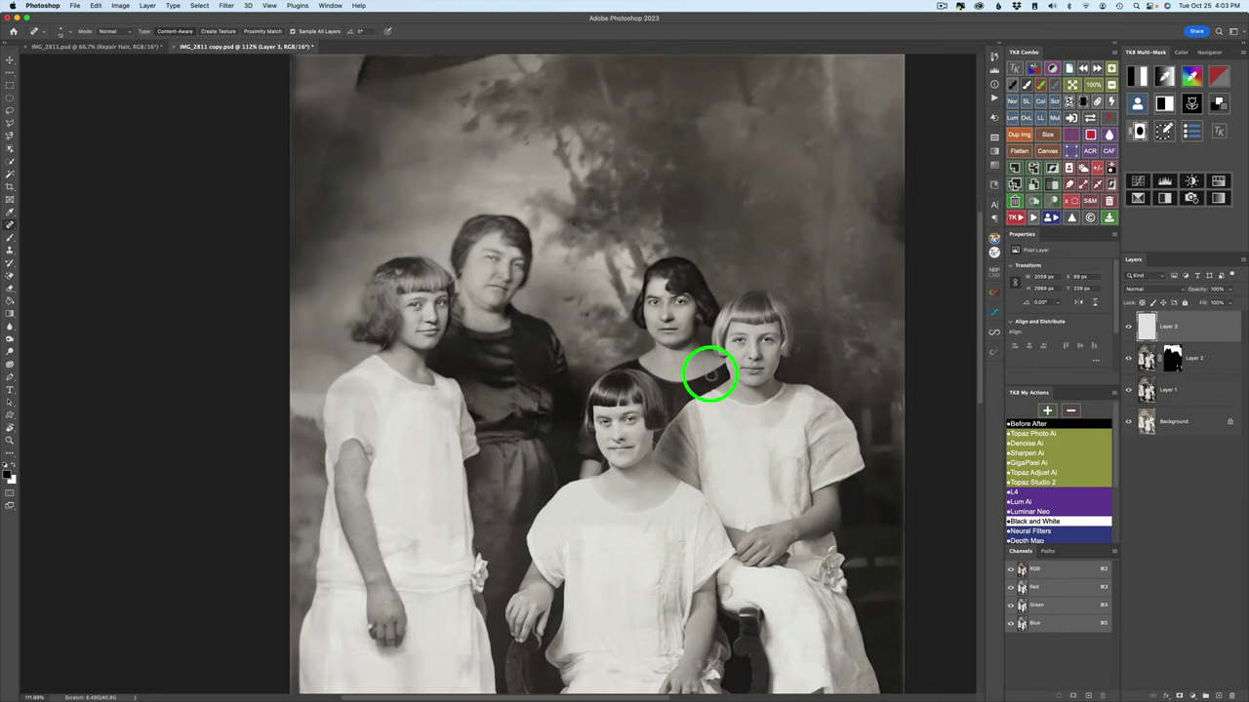
# - Fit the photo on screen and stamp all visible retouching into a new merged Layer 4
pyautogui.press('super+0')
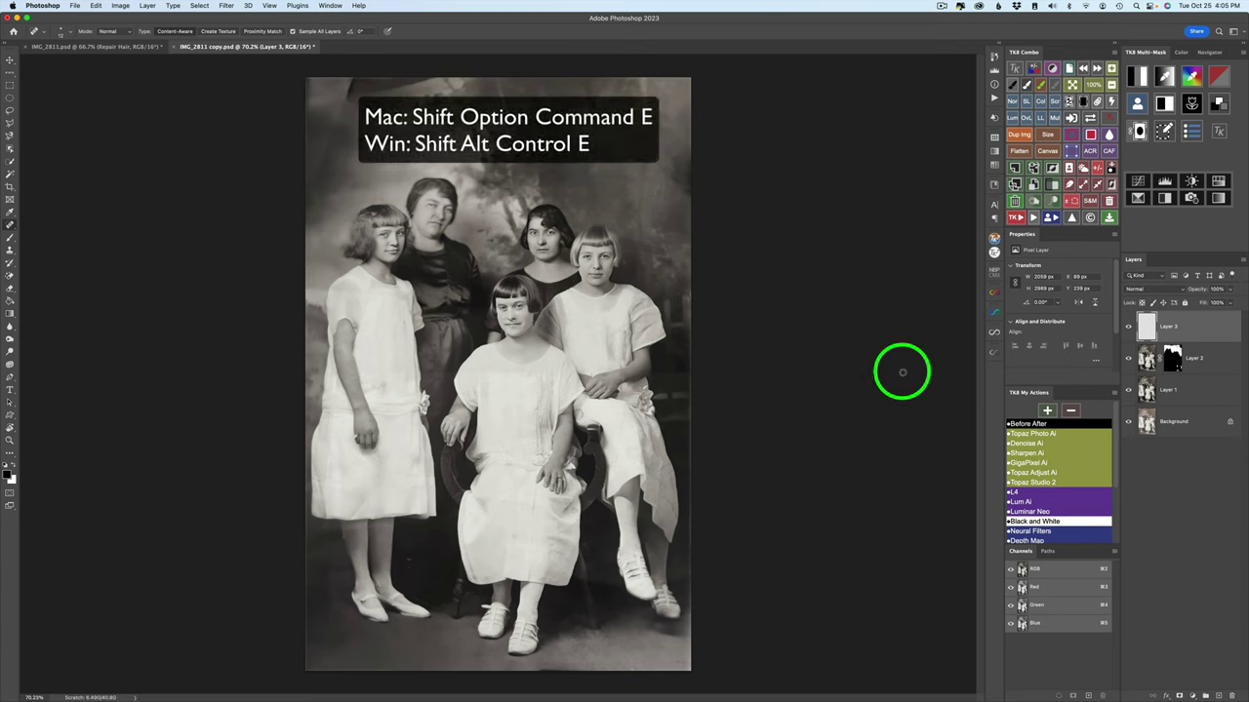
pyautogui.click(1034, 169)
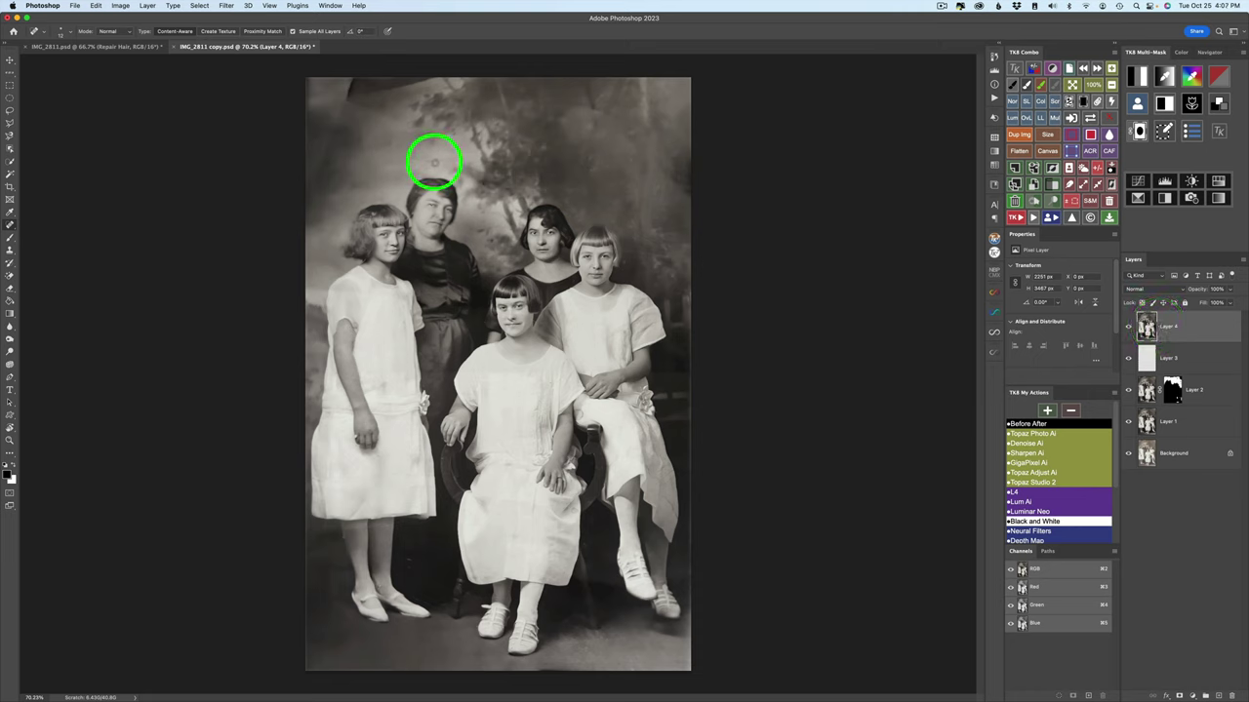
# - Lasso the torn top-left corner and content-aware fill it with matching backdrop
pyautogui.press('l')
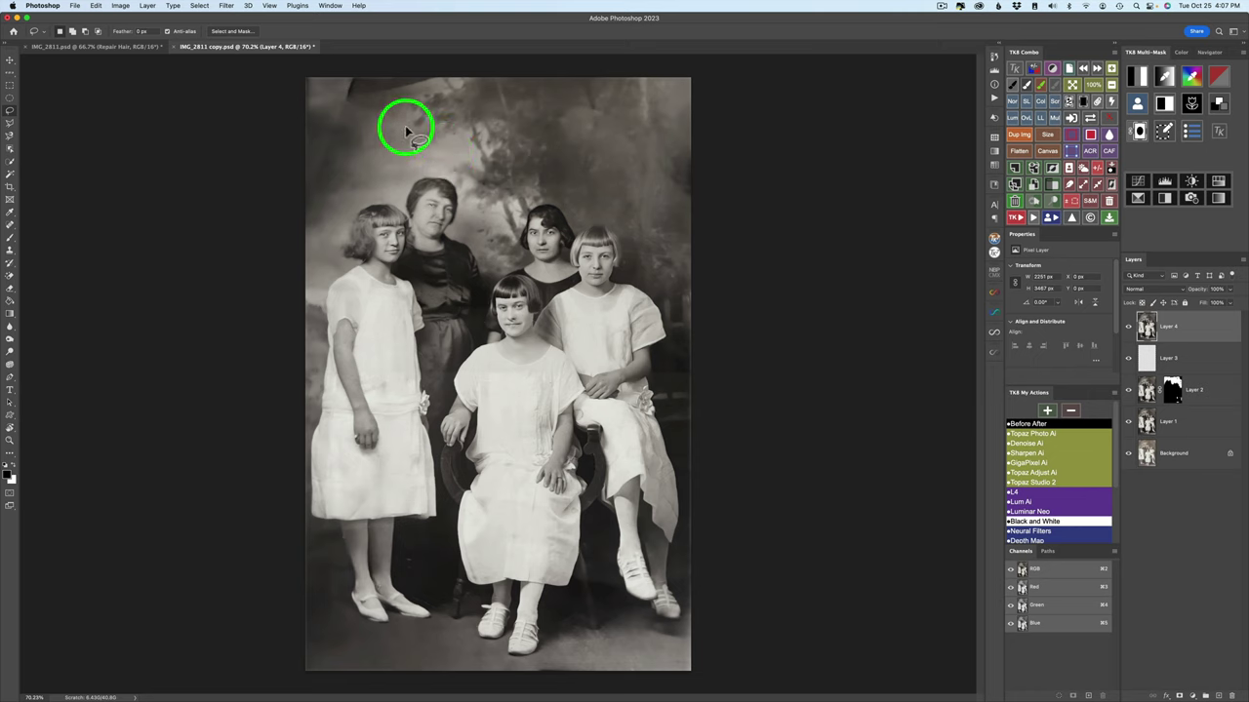
pyautogui.moveTo(418, 62)
pyautogui.mouseDown()
pyautogui.moveTo(303, 83)
pyautogui.moveTo(277, 130)
pyautogui.moveTo(265, 201)
pyautogui.moveTo(280, 232)
pyautogui.moveTo(309, 225)
pyautogui.moveTo(410, 78)
pyautogui.mouseUp()
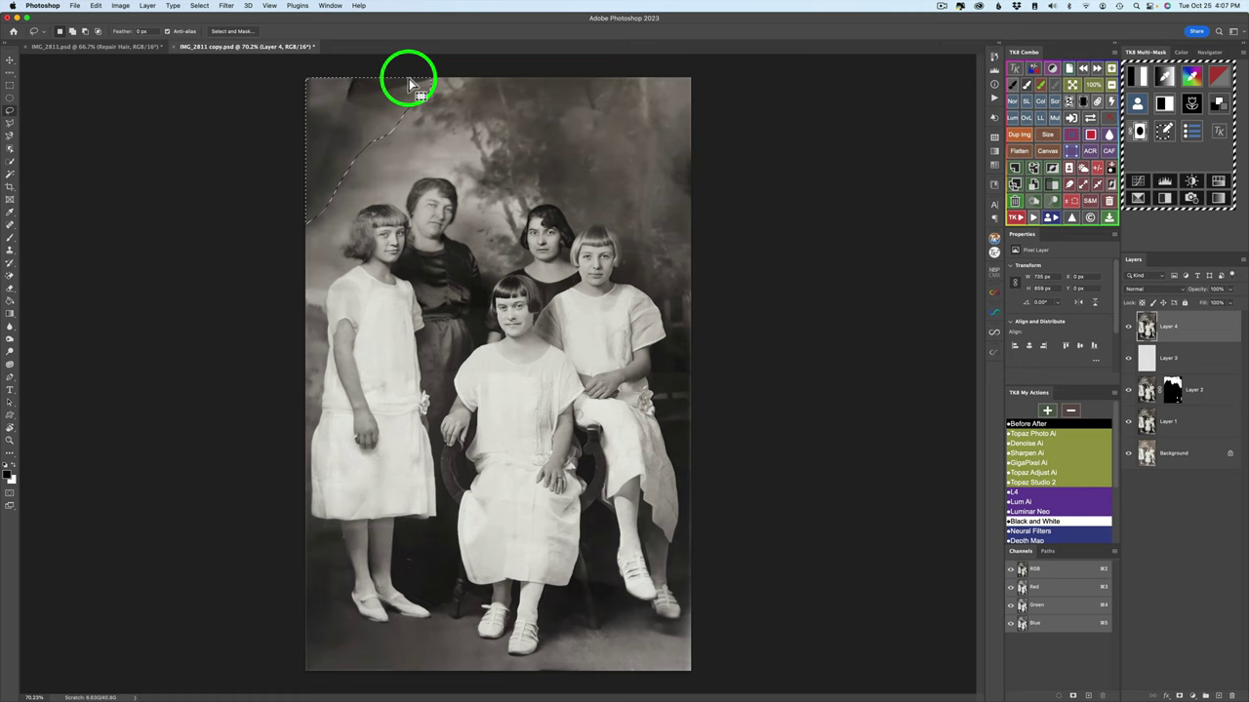
pyautogui.rightClick(355, 121)
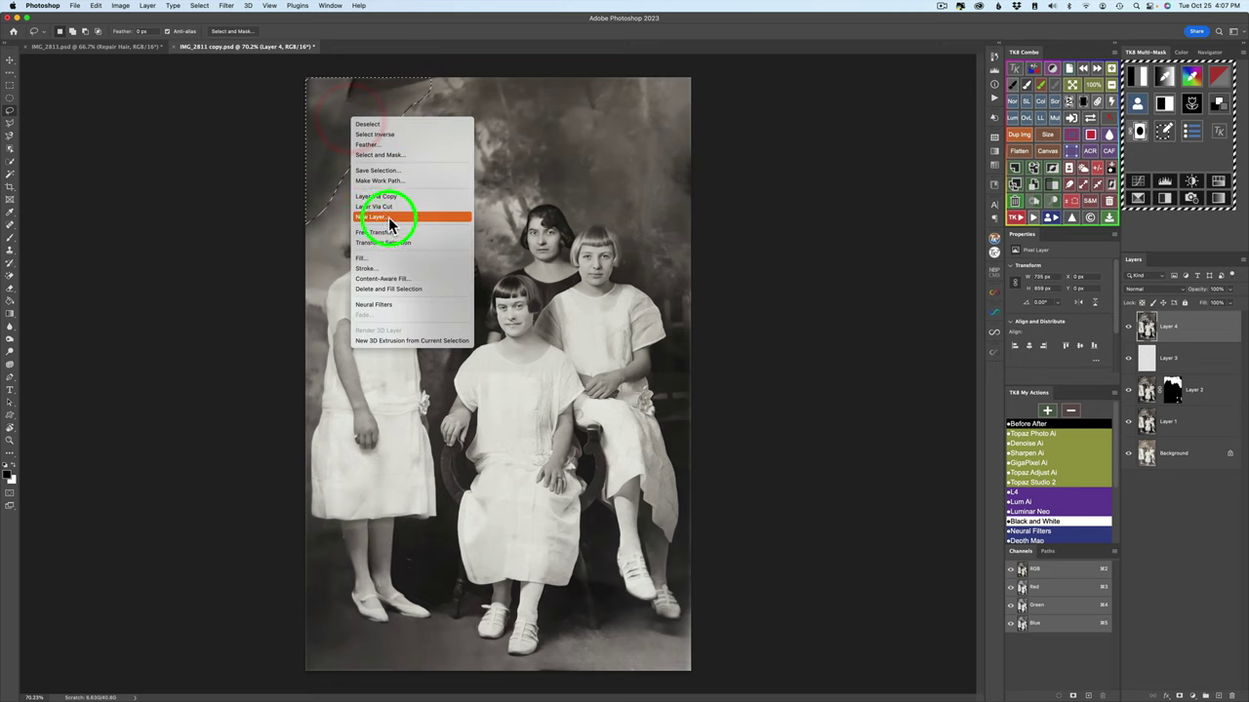
pyautogui.click(402, 292)
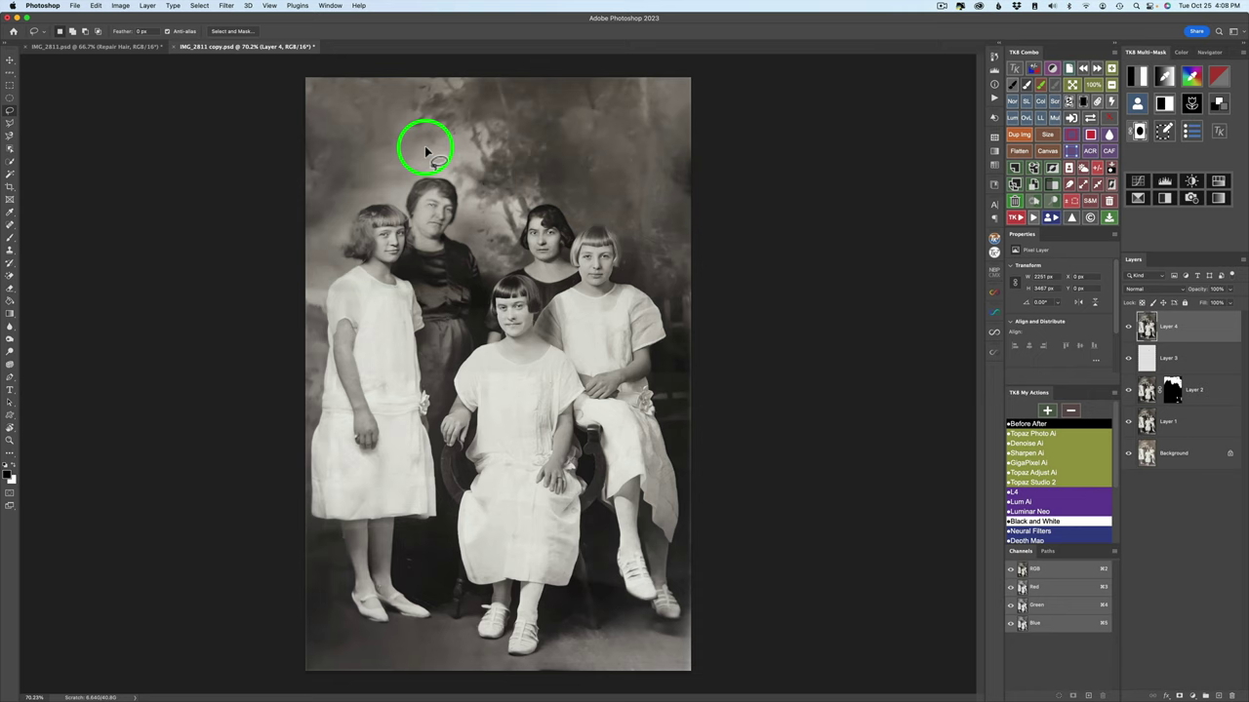
# - Select a thin strip along the right edge and fill it with matching background
pyautogui.press('v')
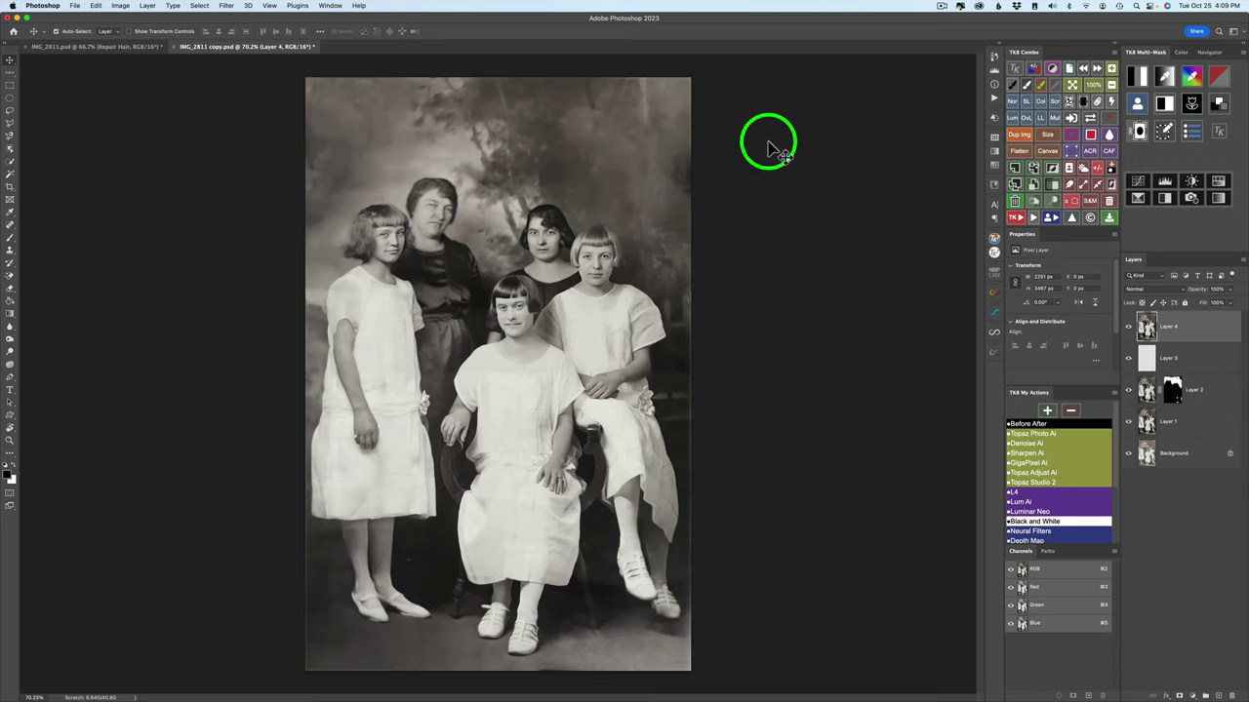
pyautogui.click(11, 86)
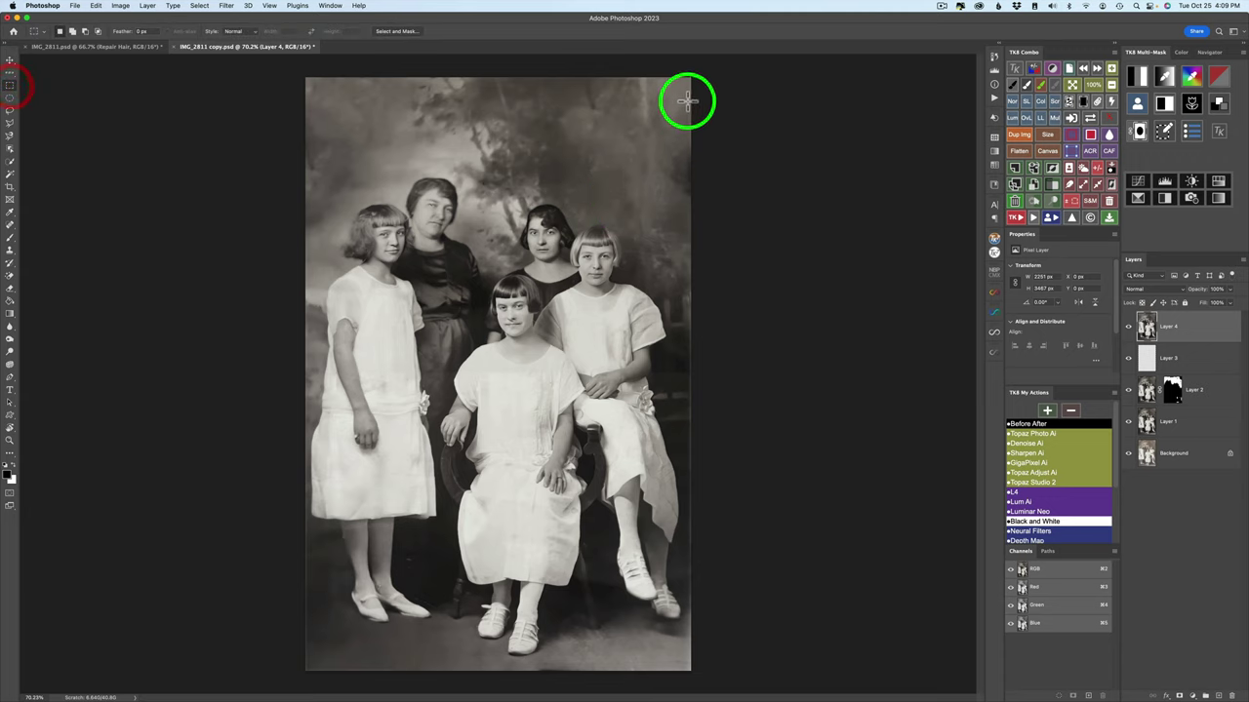
pyautogui.moveTo(689, 100); pyautogui.dragTo(748, 677)
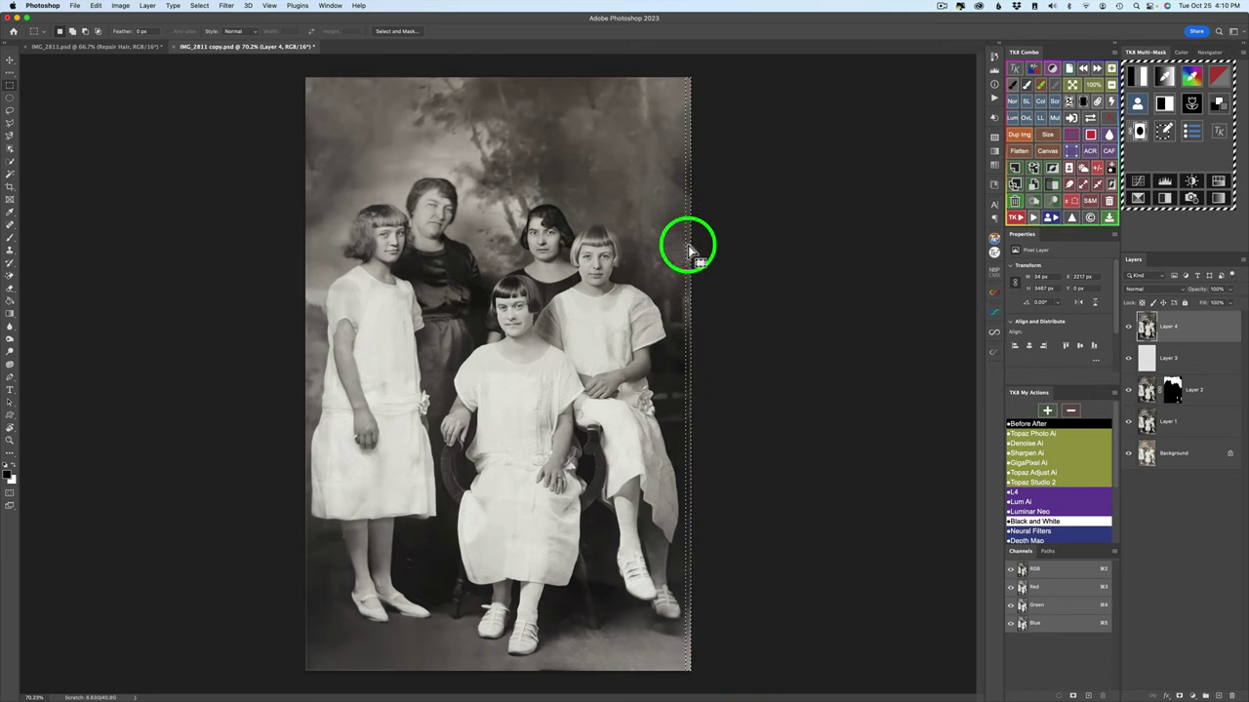
pyautogui.rightClick(692, 246)
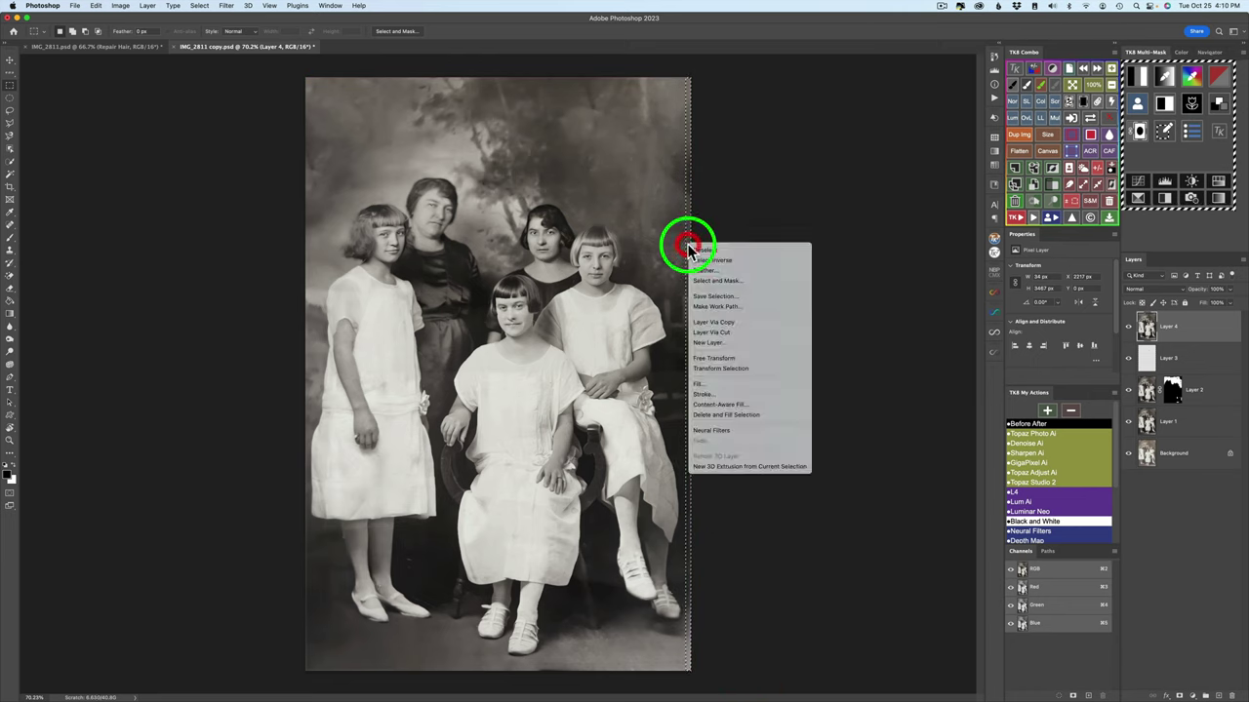
pyautogui.click(740, 415)
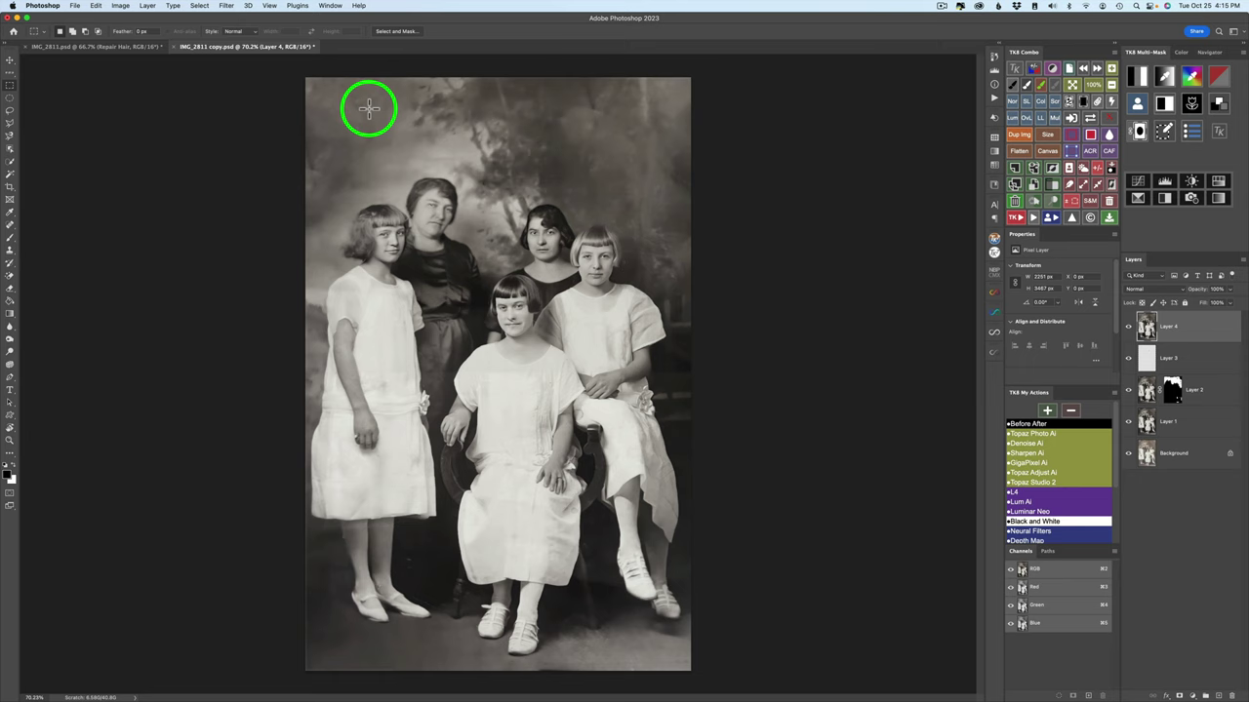
# - Fill thin strips along the left and bottom edges with matching background
pyautogui.moveTo(305, 79); pyautogui.dragTo(309, 680)
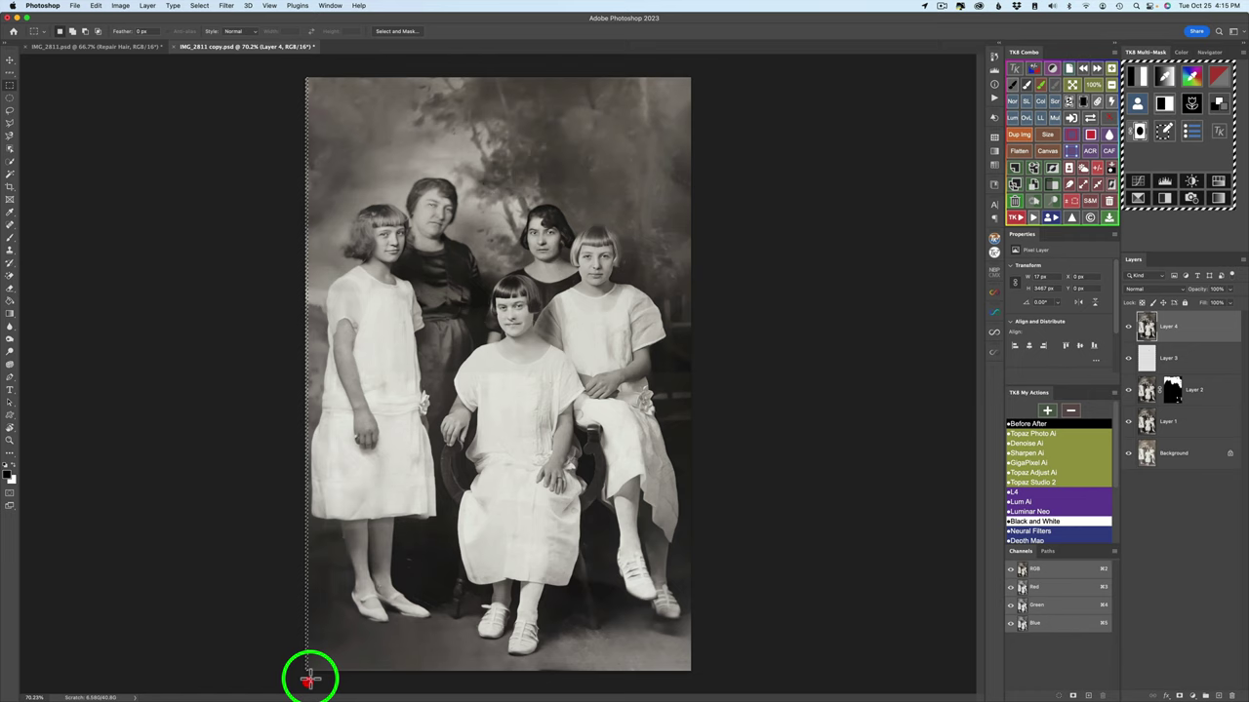
pyautogui.rightClick(308, 412)
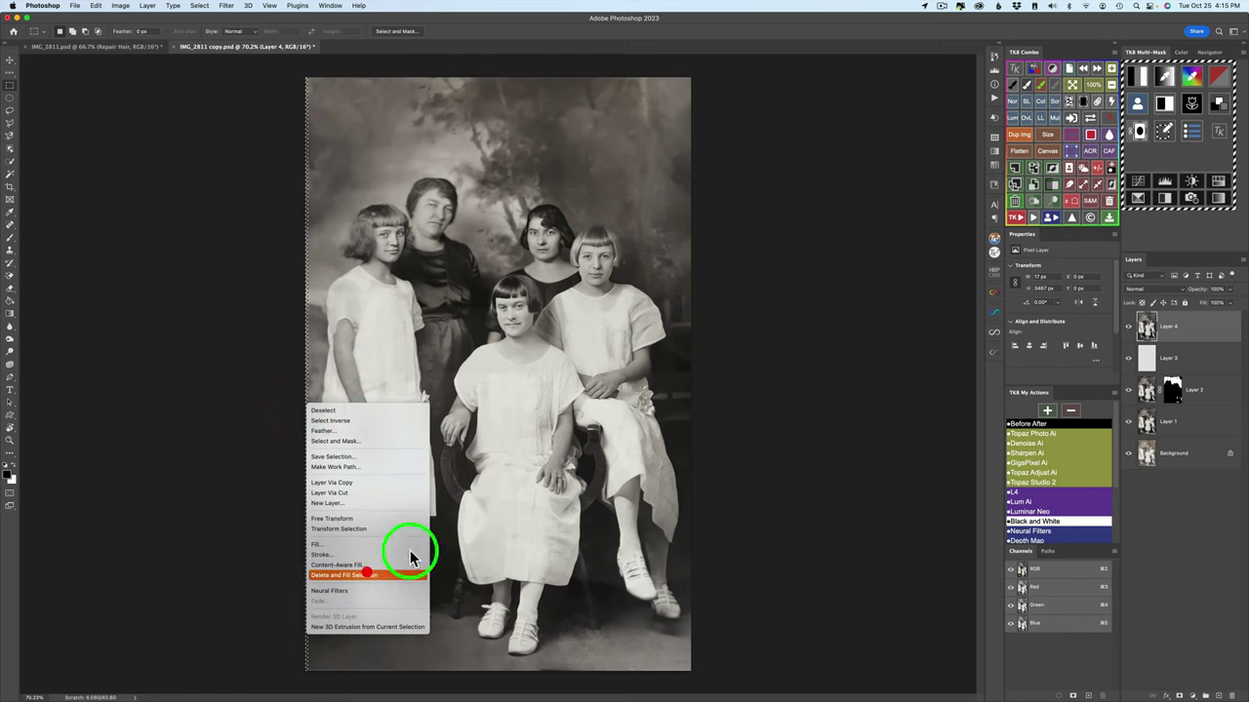
pyautogui.click(366, 574)
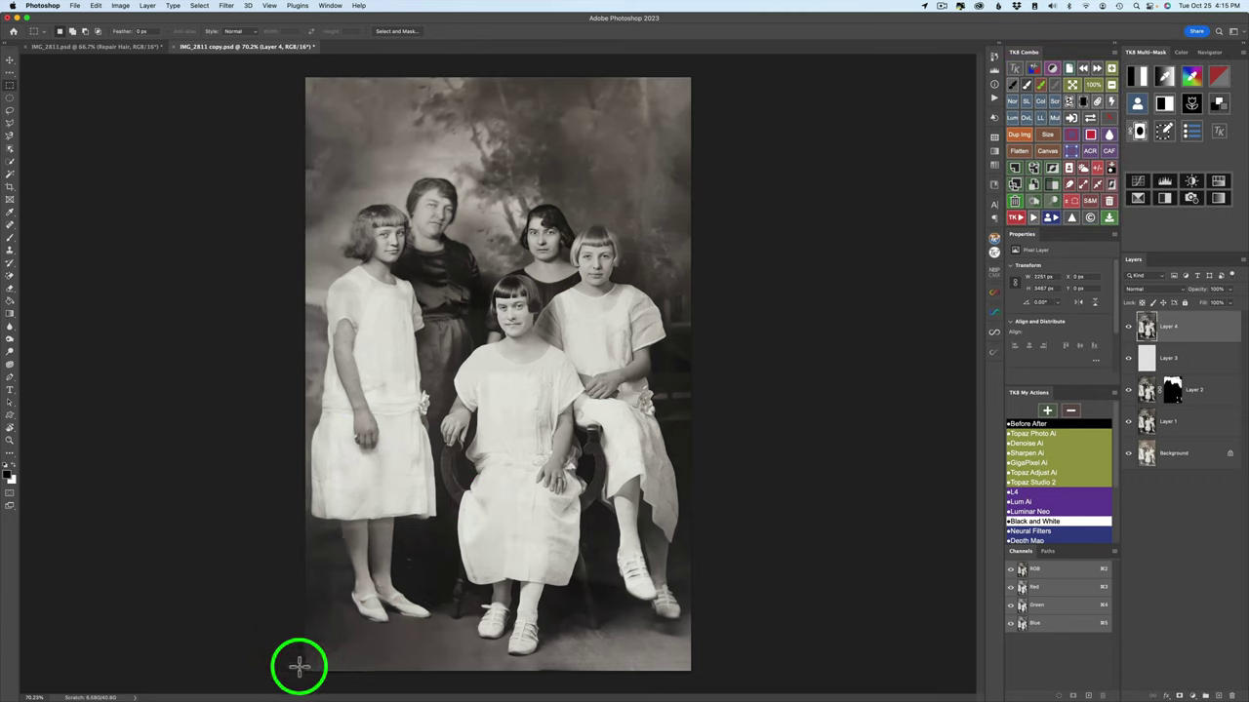
pyautogui.moveTo(299, 666); pyautogui.dragTo(660, 696)
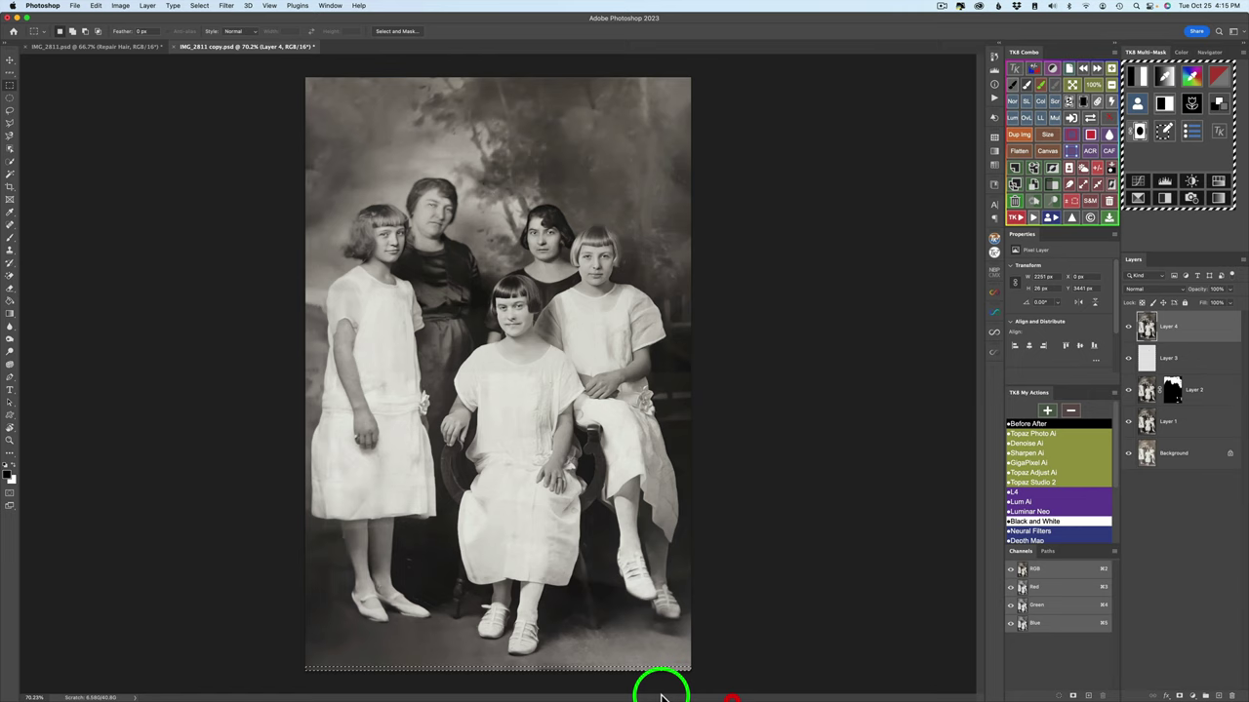
pyautogui.rightClick(634, 670)
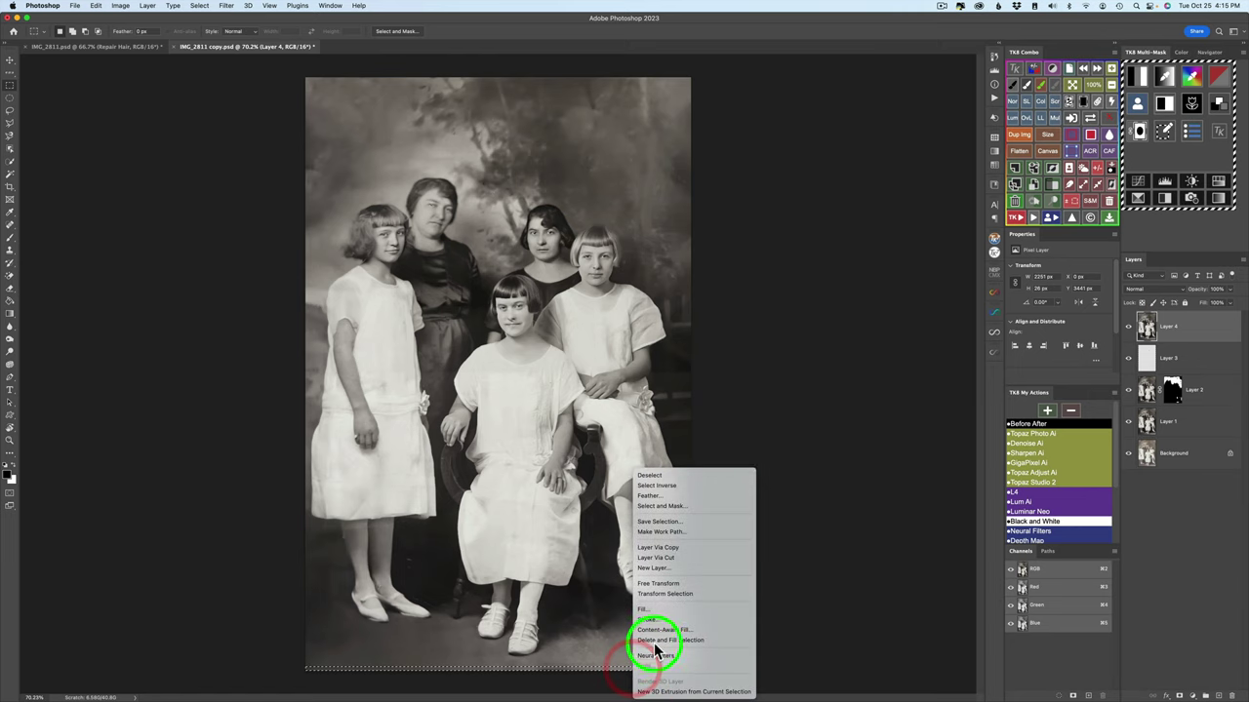
pyautogui.click(655, 644)
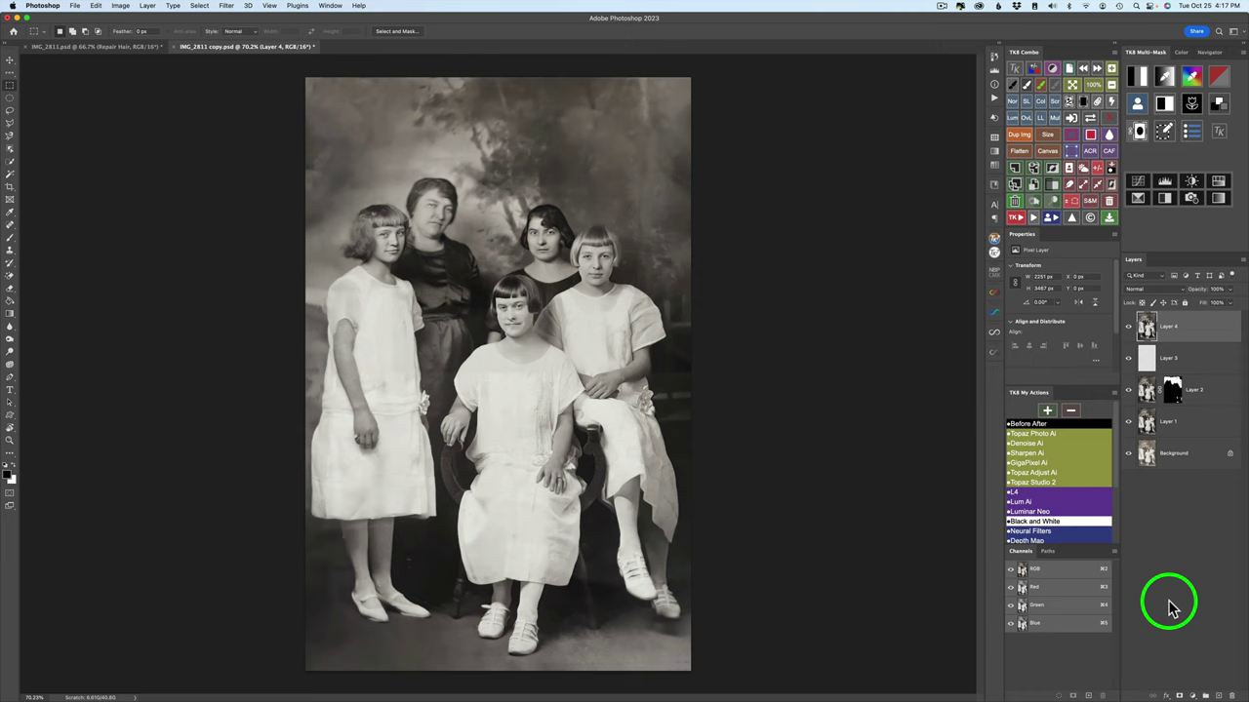
pyautogui.keyDown('alt'); pyautogui.click(1129, 456); pyautogui.keyUp('alt')
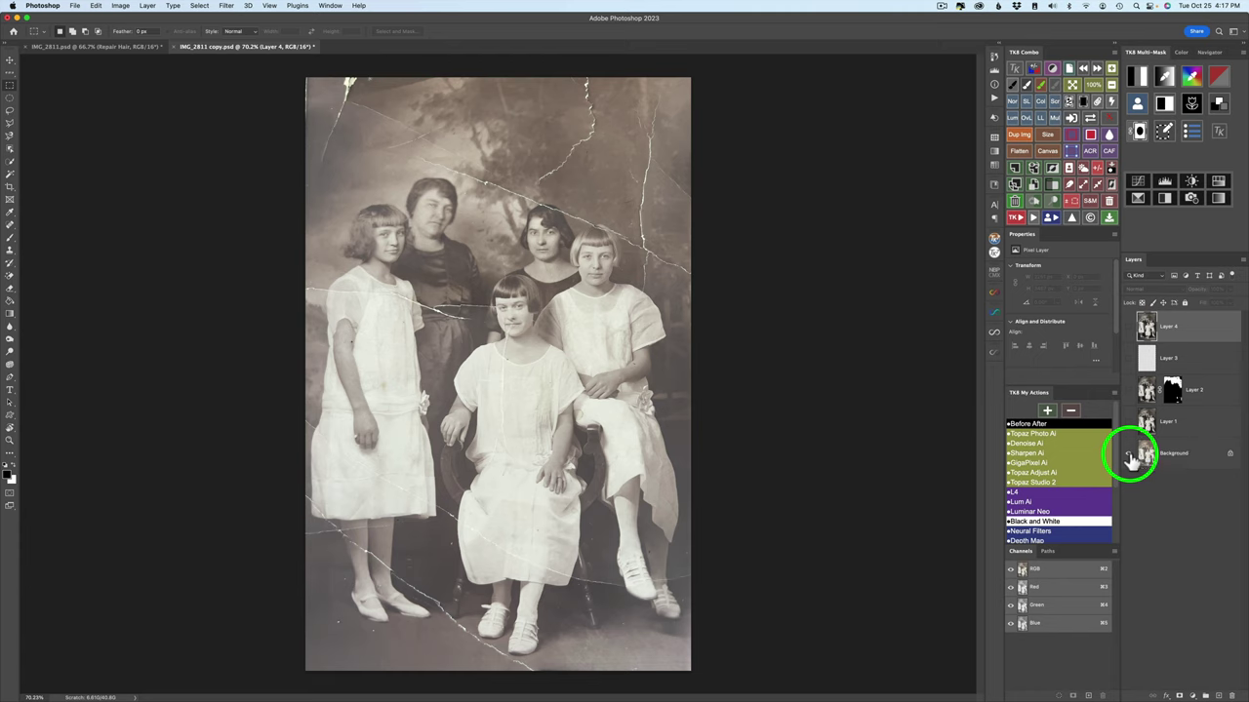
pyautogui.keyDown('alt'); pyautogui.click(1128, 457); pyautogui.keyUp('alt')
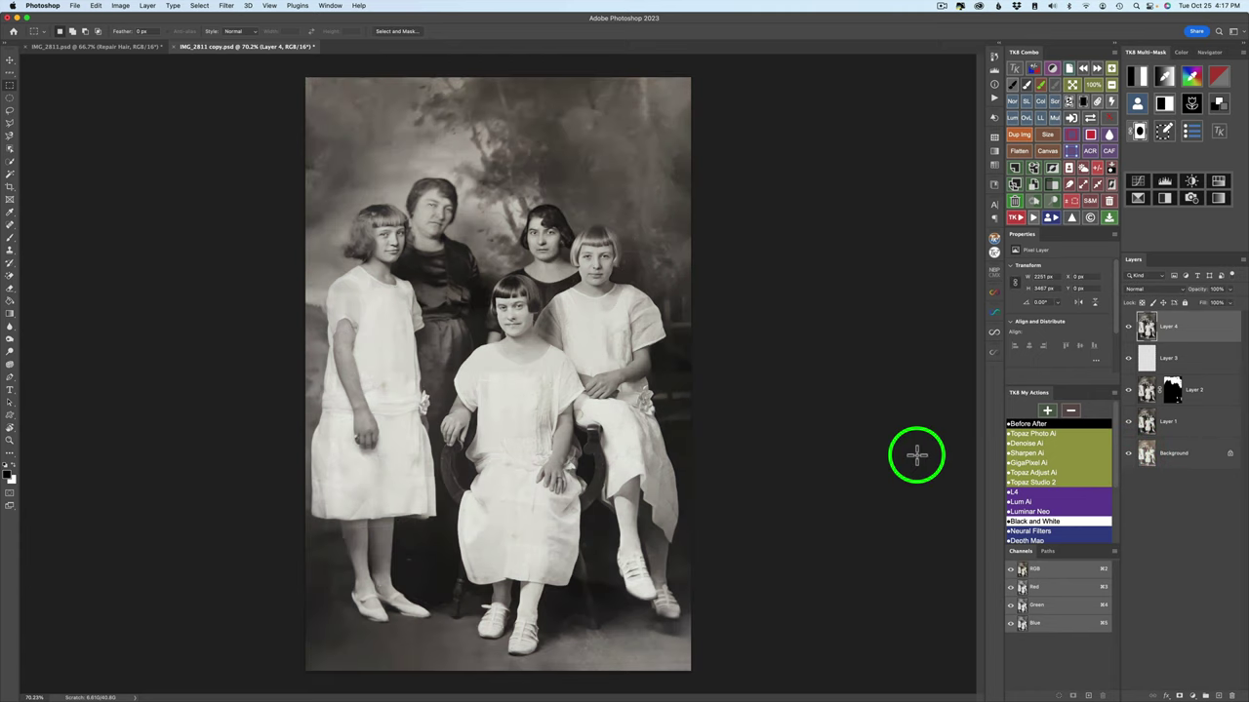